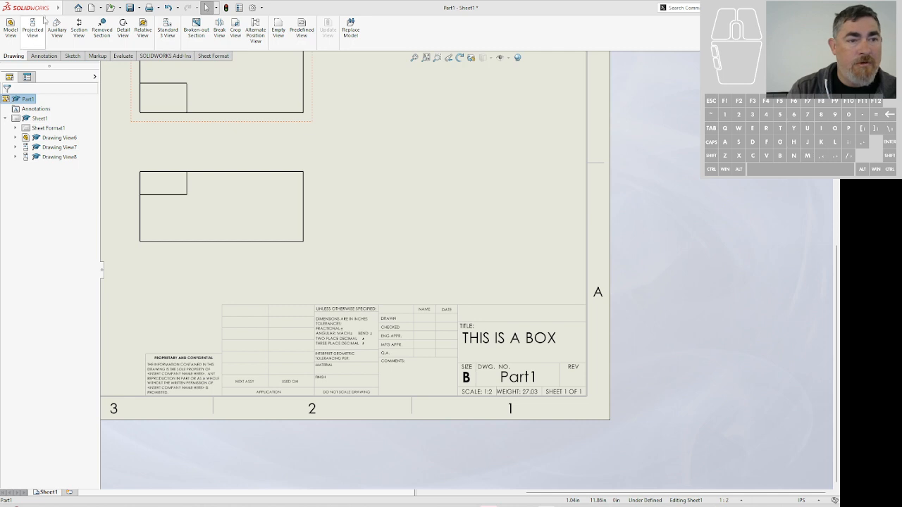
Step: Open the sheet format of Sheet1 for editing, with the title block in view
right_click(41, 128)
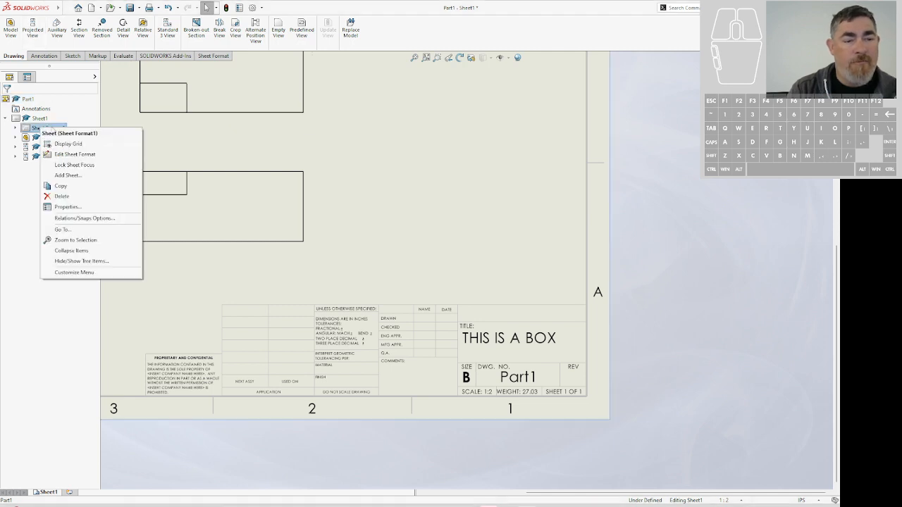
click(74, 155)
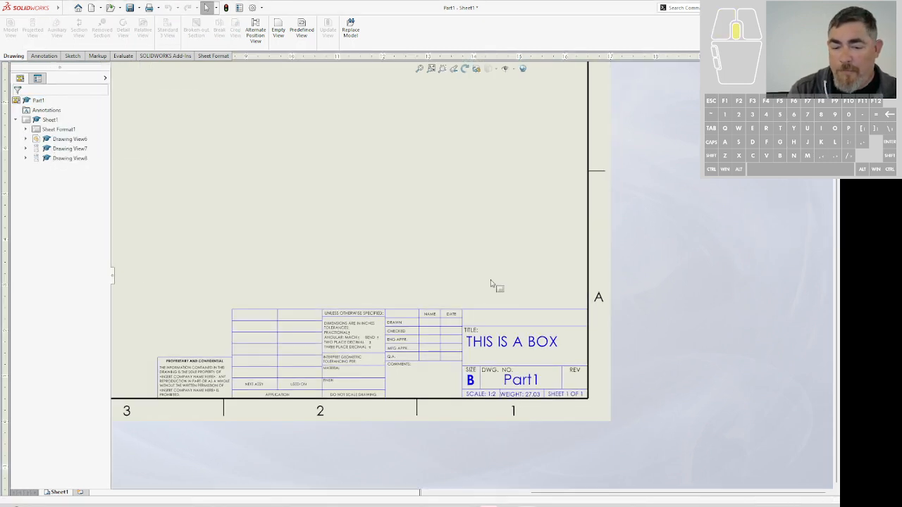
scroll(525, 328, down, 2)
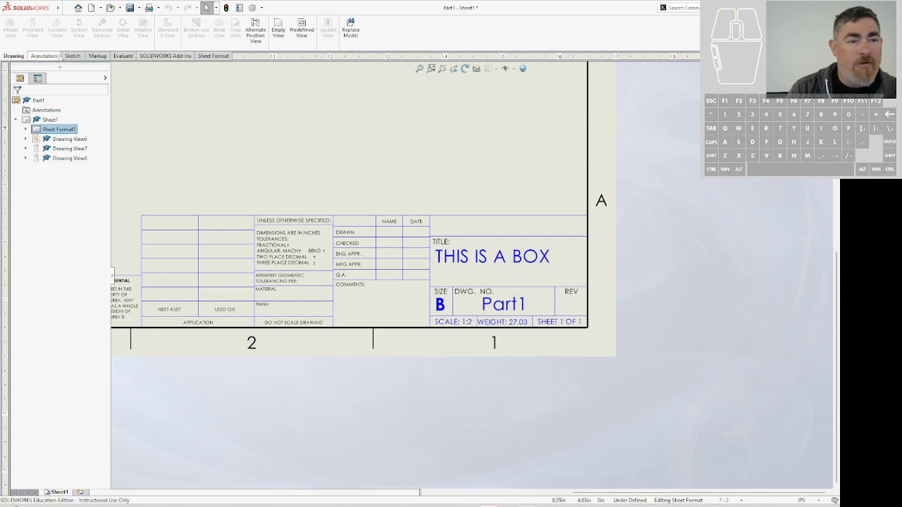
Step: Place a note in the empty area above the title block and link it to the model's DrawnBy property
click(44, 56)
click(101, 27)
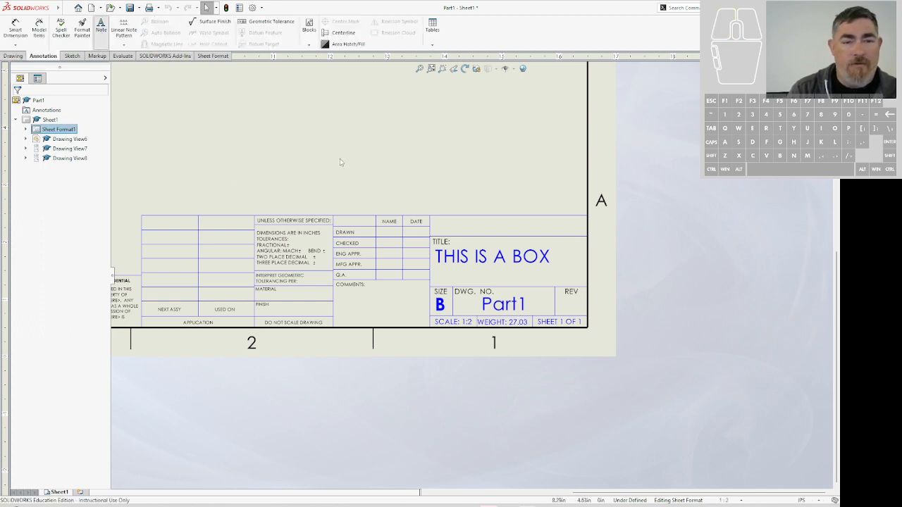
click(289, 122)
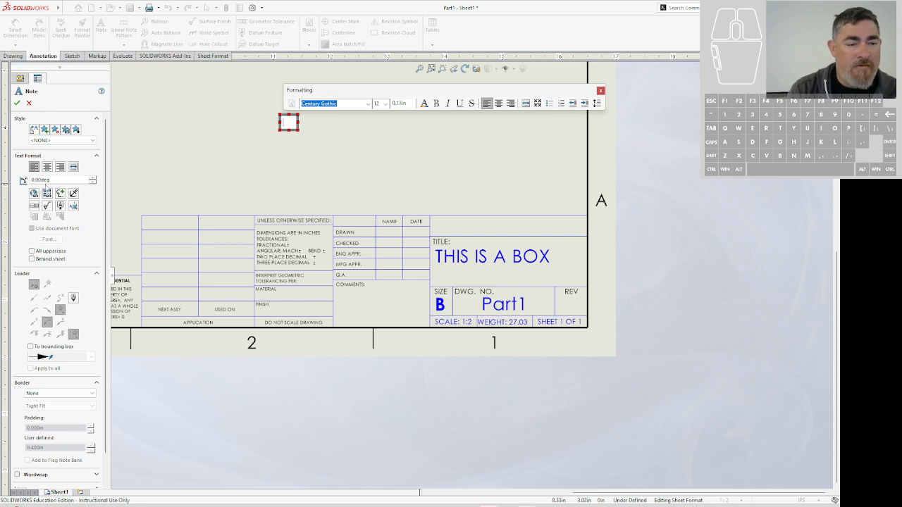
click(46, 205)
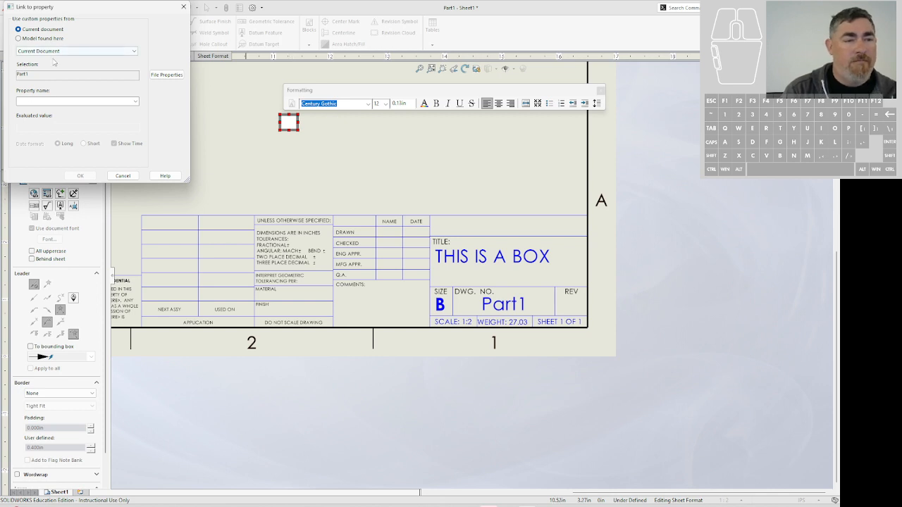
click(20, 38)
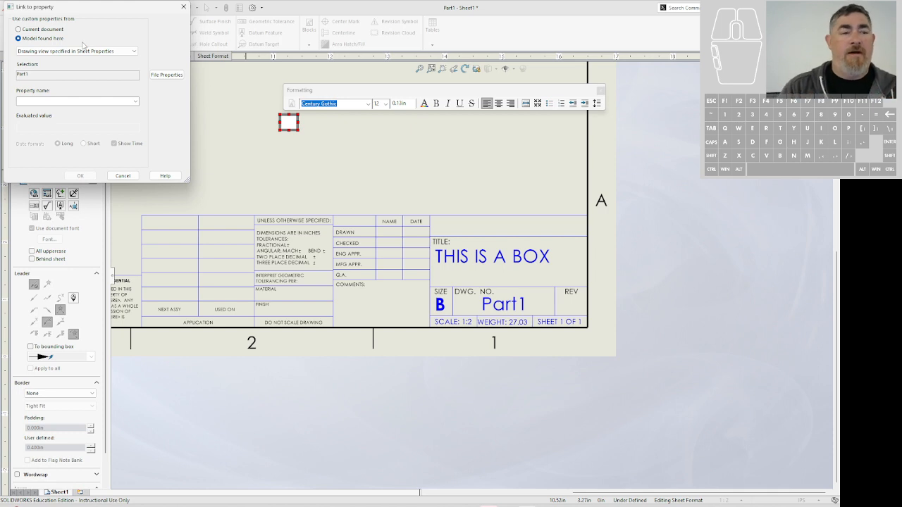
click(137, 101)
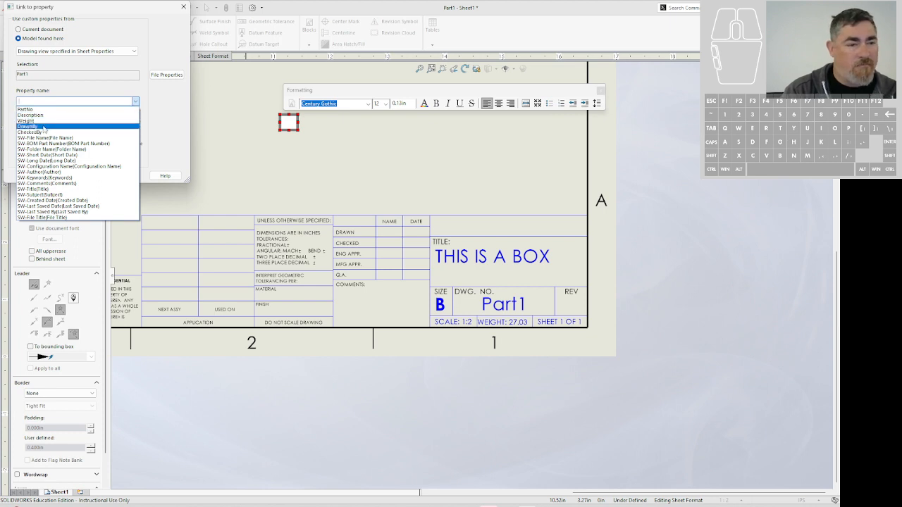
click(72, 127)
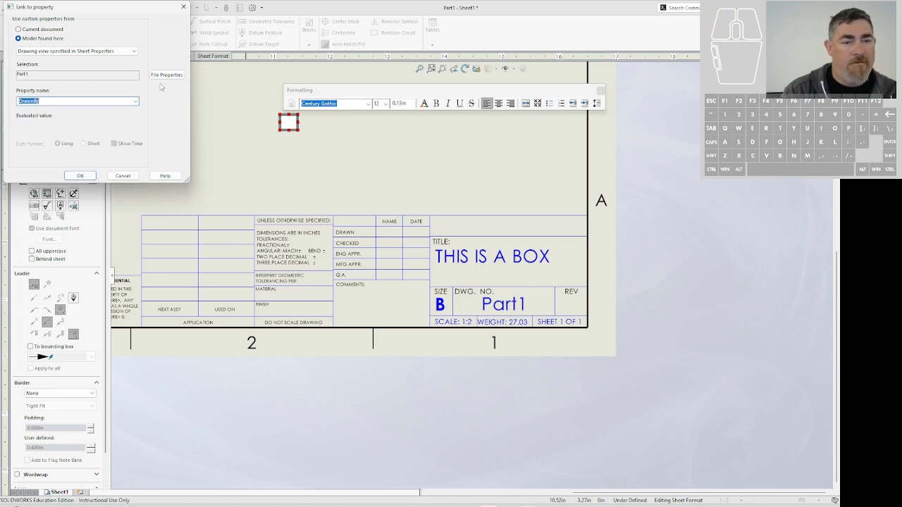
click(82, 176)
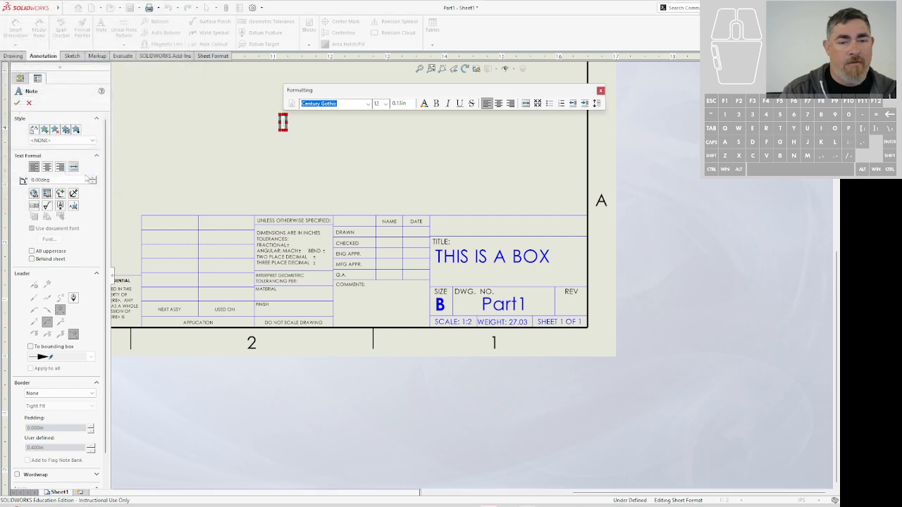
click(266, 172)
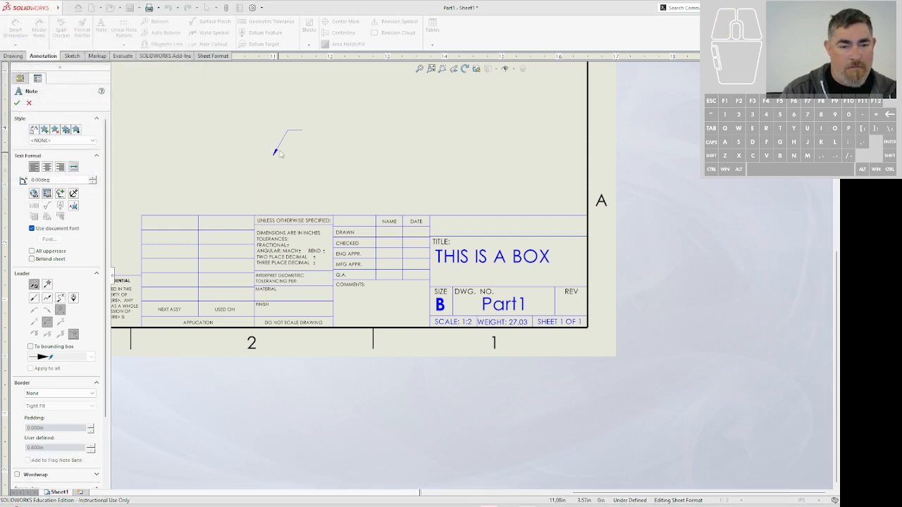
key(Escape)
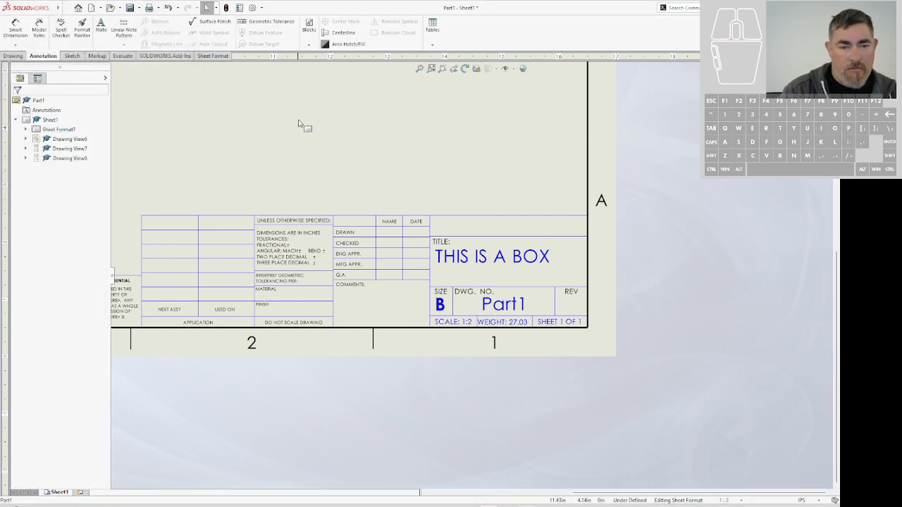
Step: Reopen the blank note above the title block and link its text to the model's DrawnBy property again
click(291, 126)
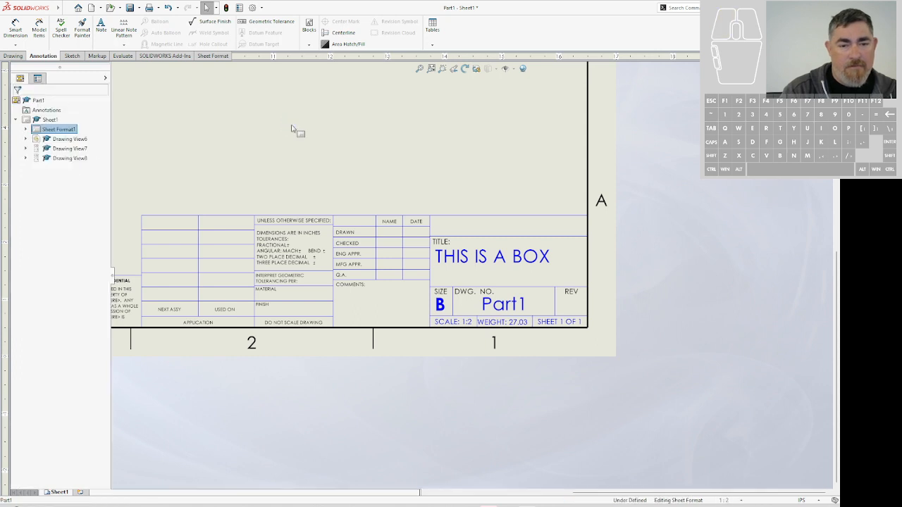
click(289, 126)
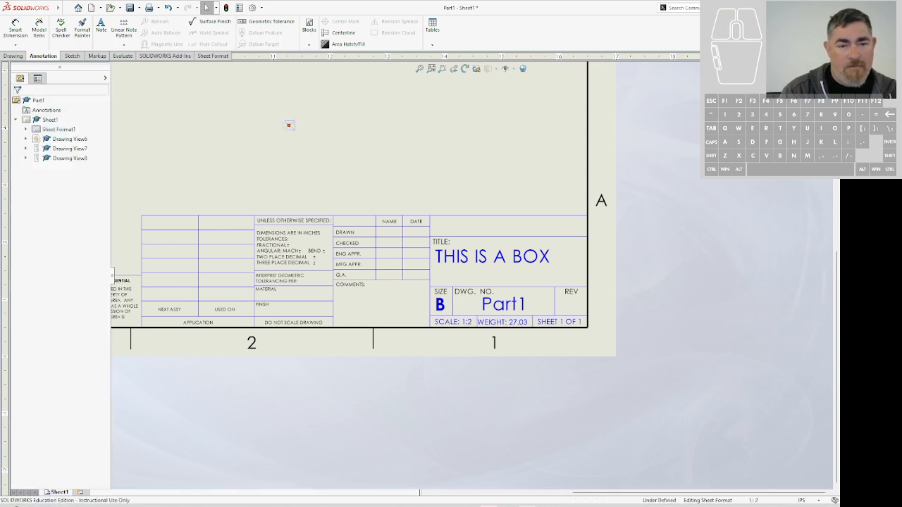
click(292, 129)
click(289, 125)
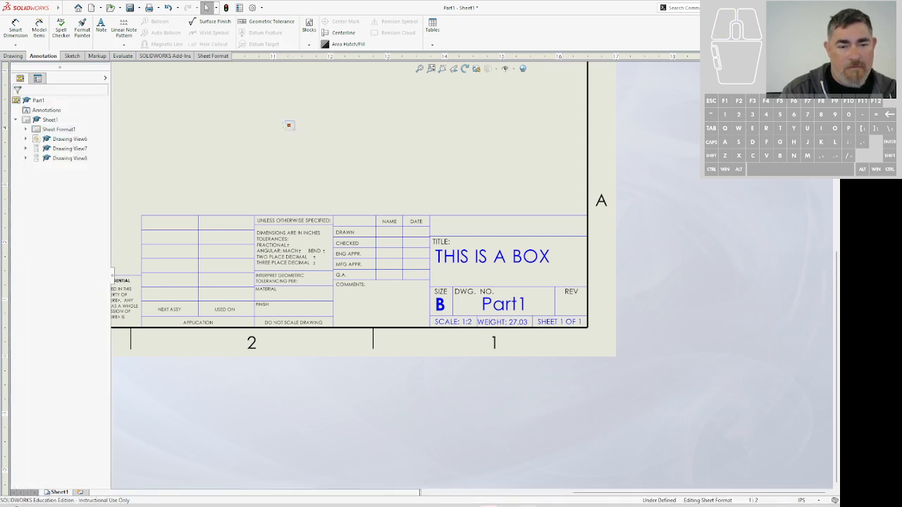
double_click(289, 125)
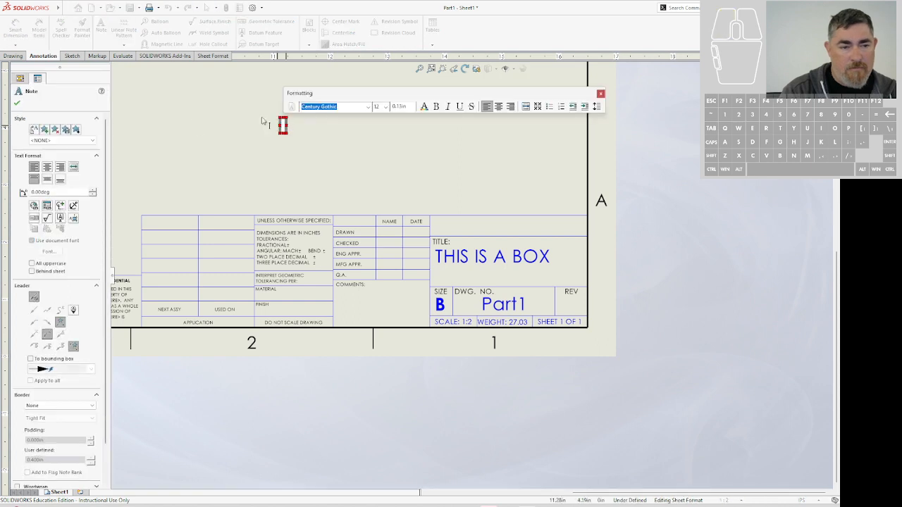
click(47, 206)
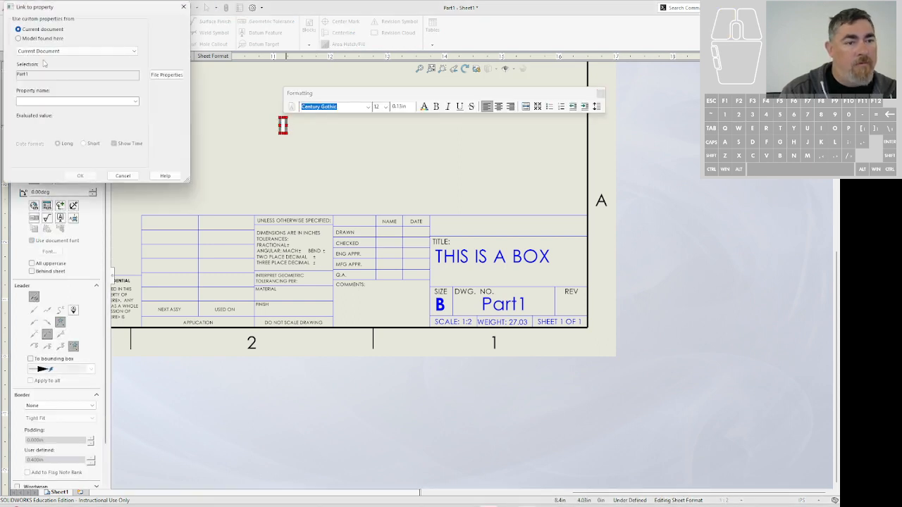
click(135, 101)
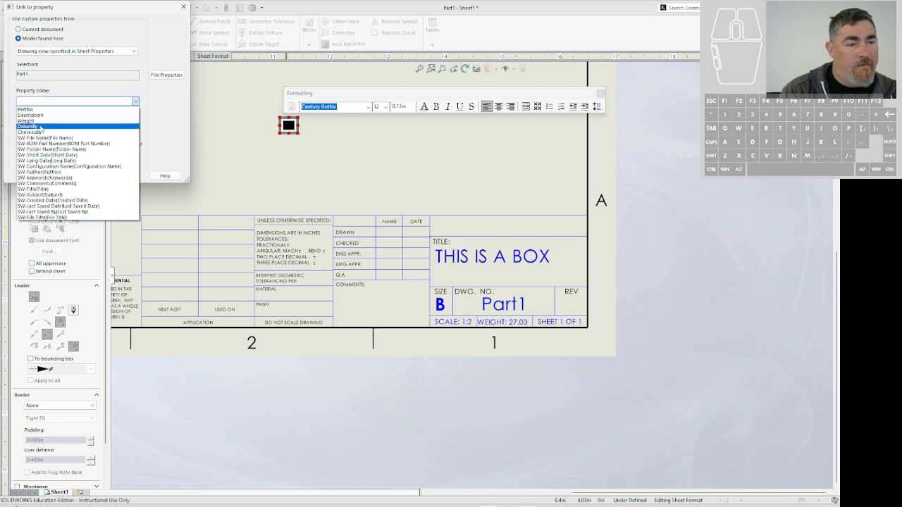
click(42, 127)
click(79, 176)
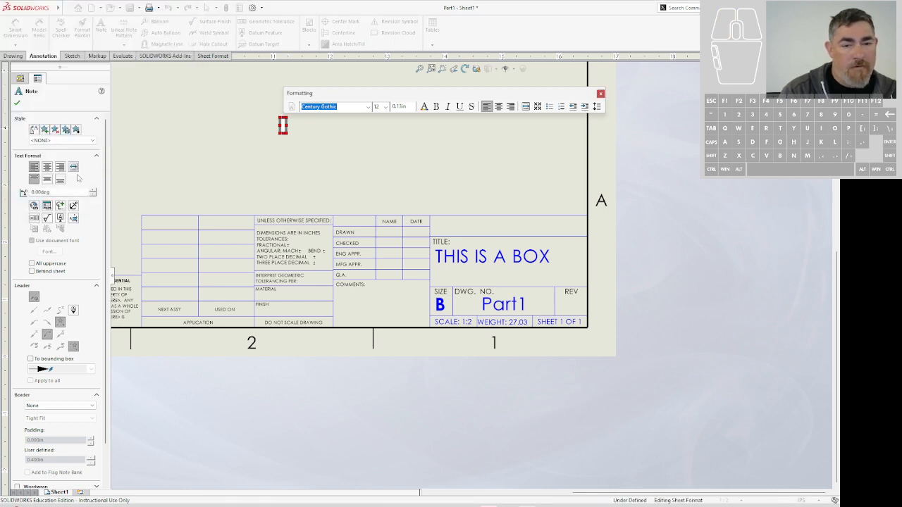
click(298, 158)
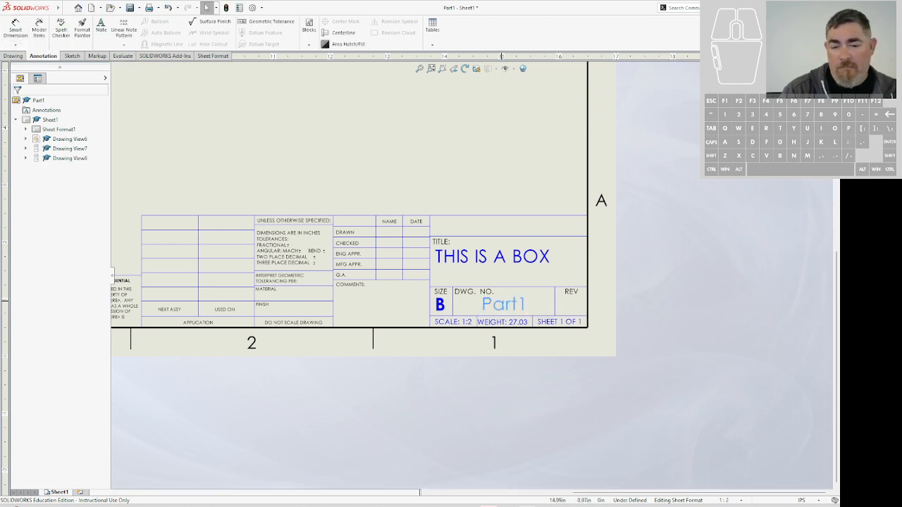
Step: Replace DWG with PART in the title block's drawing number label so it reads "PART. NO."
click(487, 303)
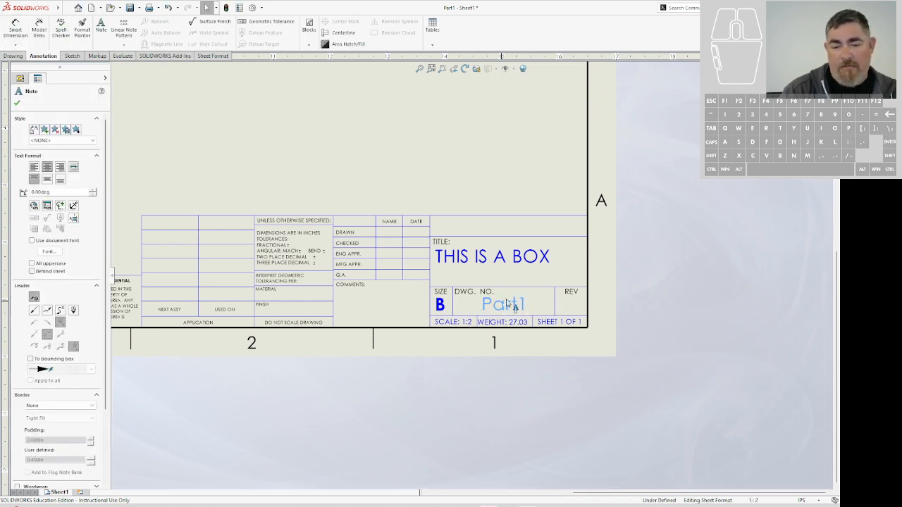
double_click(472, 294)
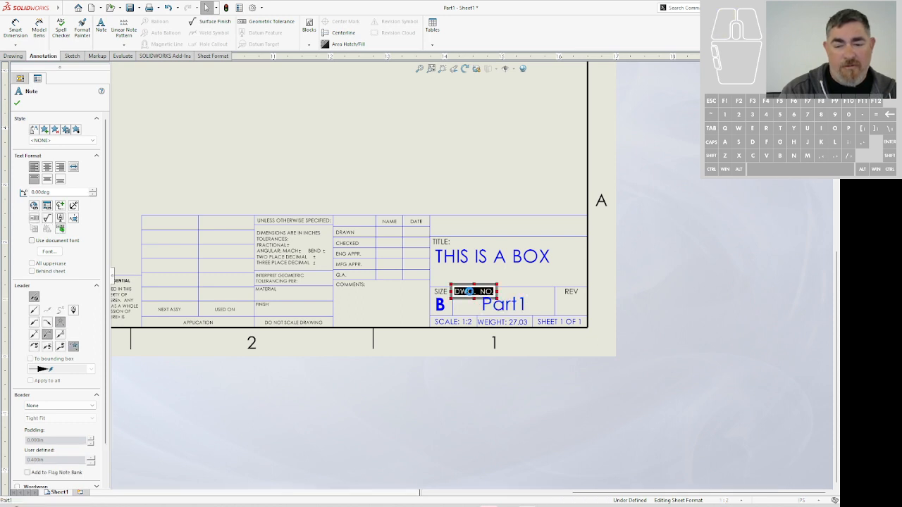
drag(474, 292, 440, 292)
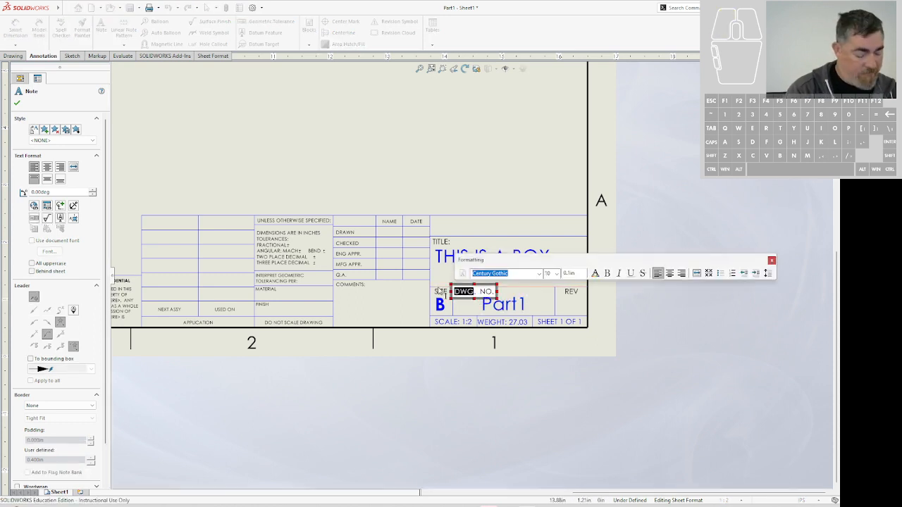
text(par)
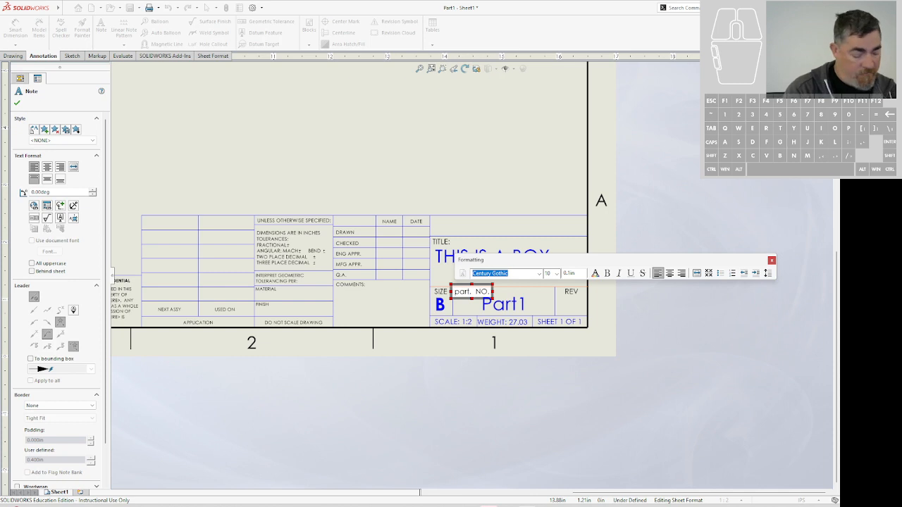
text(t)
key(BackSpace)
key(BackSpace)
key(BackSpace)
key(BackSpace)
text(PART)
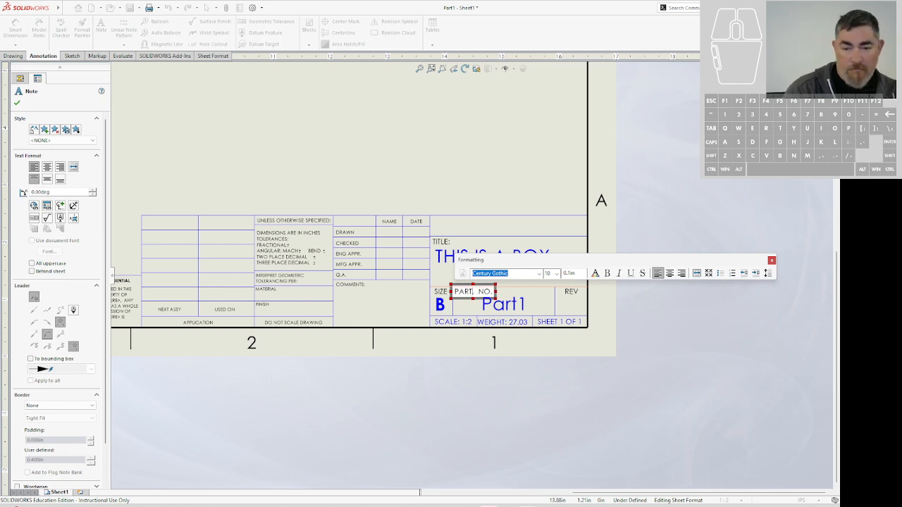
click(435, 184)
Step: Replace the Part1 text under the PART. NO. label with a link to the model's PartNo property
click(504, 305)
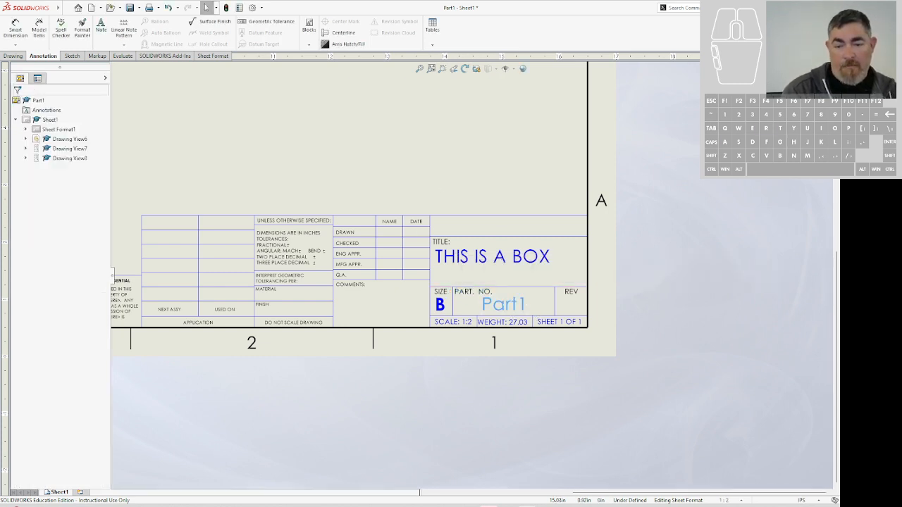
double_click(517, 306)
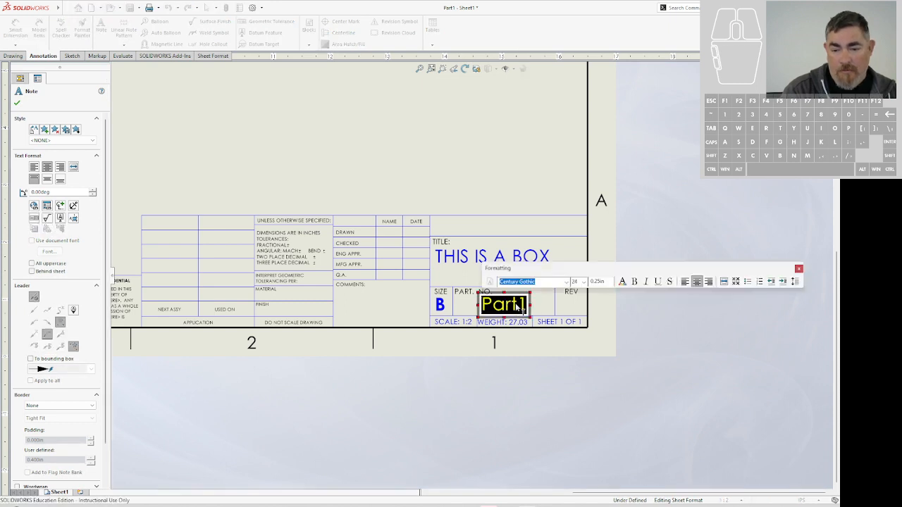
key(BackSpace)
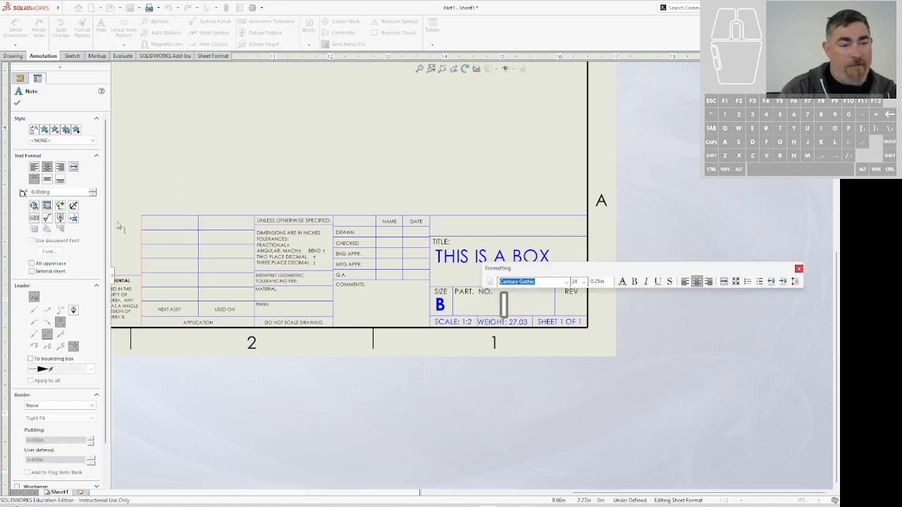
click(47, 205)
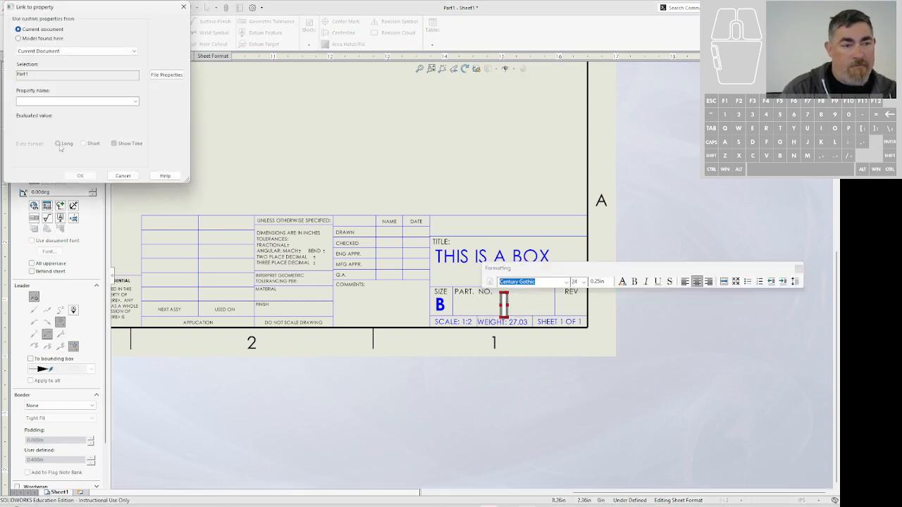
click(59, 39)
click(136, 102)
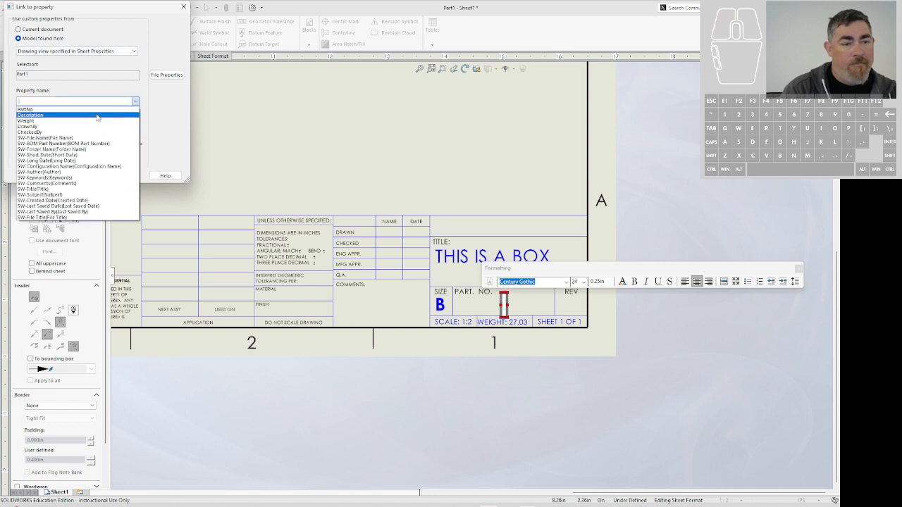
click(42, 117)
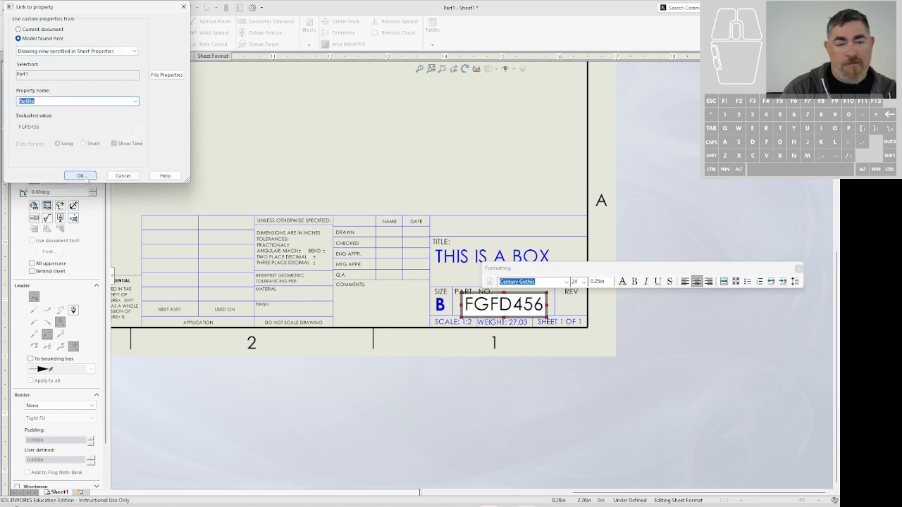
click(80, 176)
click(484, 184)
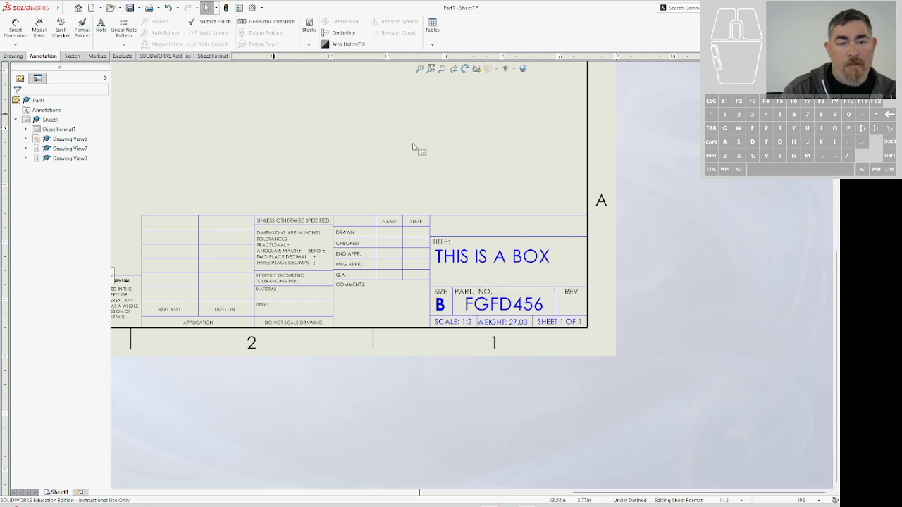
Step: Place a new note in the empty area above the title block and link it to the model's CheckedBy property
click(101, 27)
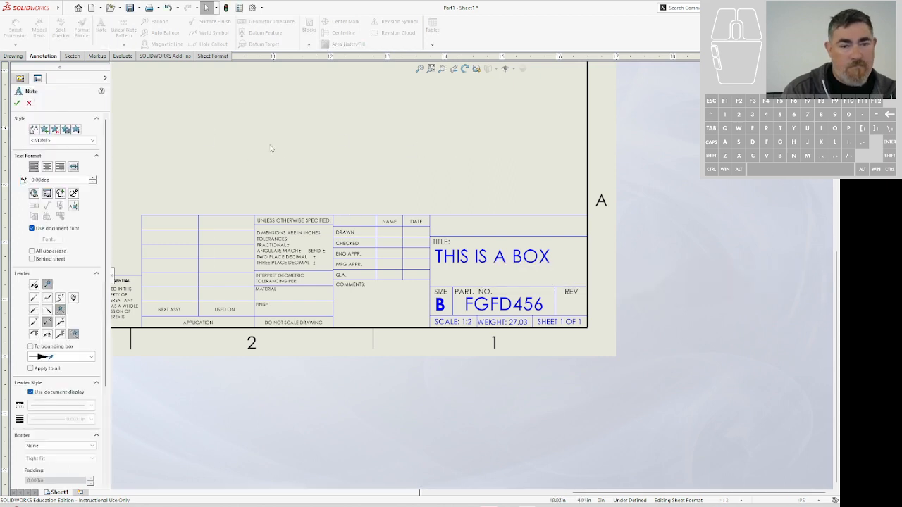
click(235, 173)
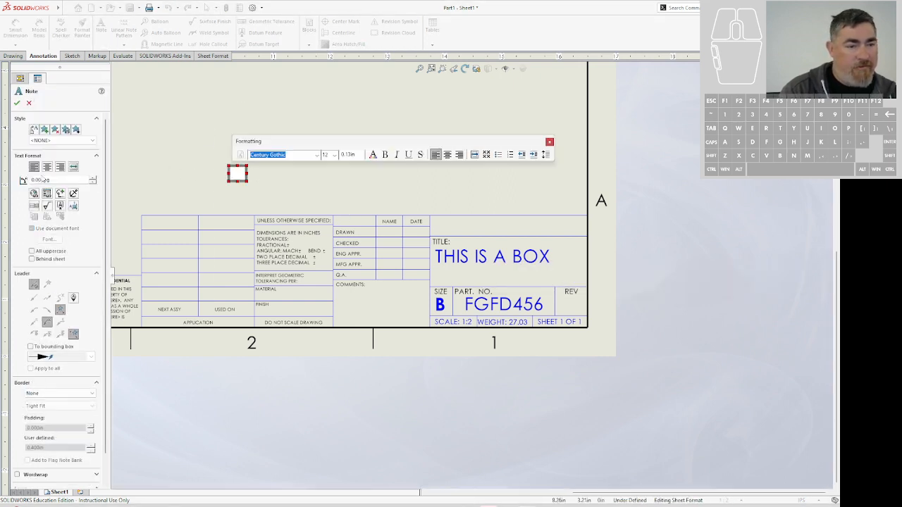
click(48, 195)
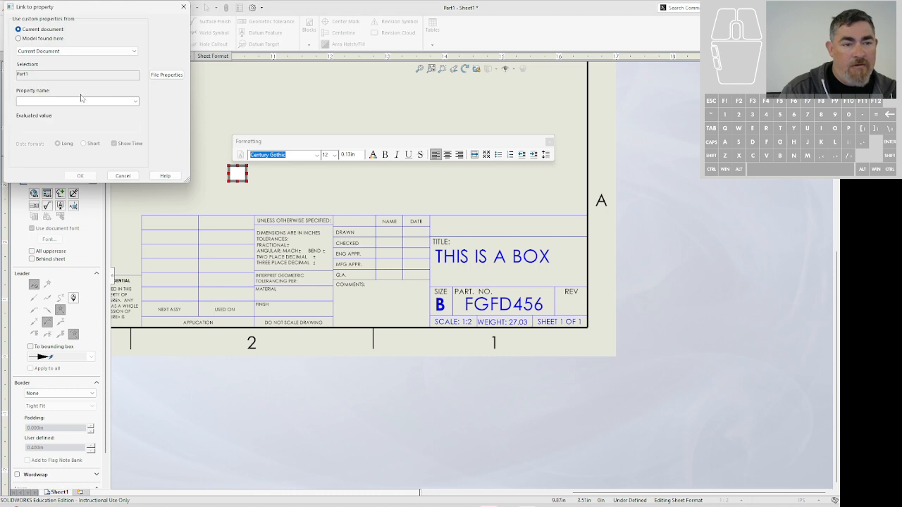
click(59, 39)
click(128, 96)
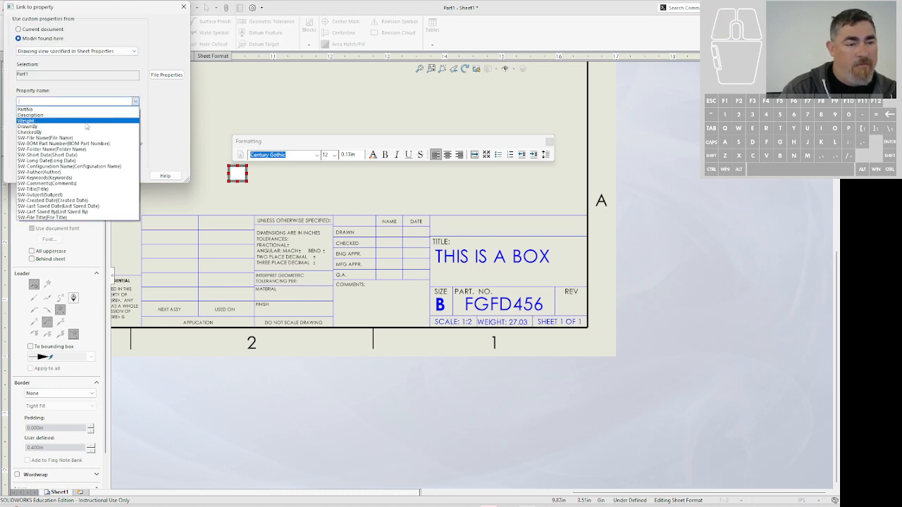
click(78, 133)
click(82, 174)
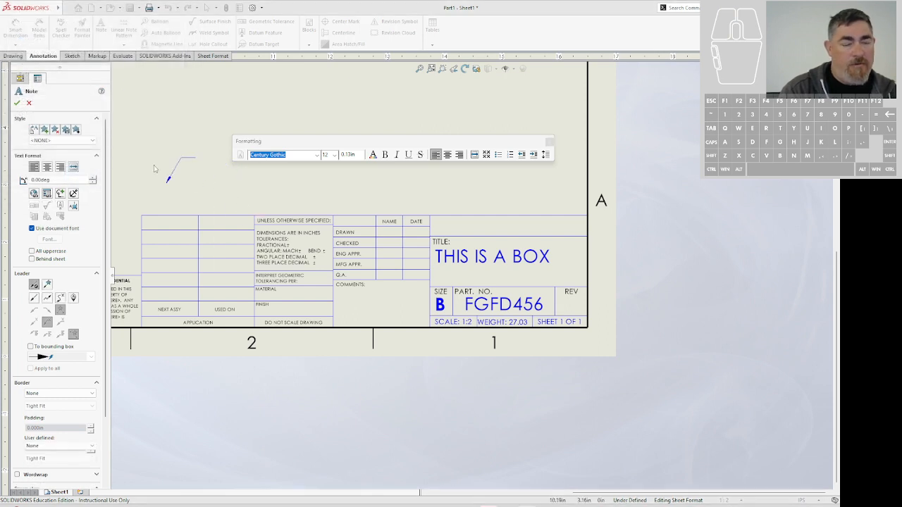
key(Escape)
key(Escape)
Step: Move the blank CheckedBy note from above the title block into the NAME cell of the CHECKED row
click(296, 101)
drag(296, 101, 163, 195)
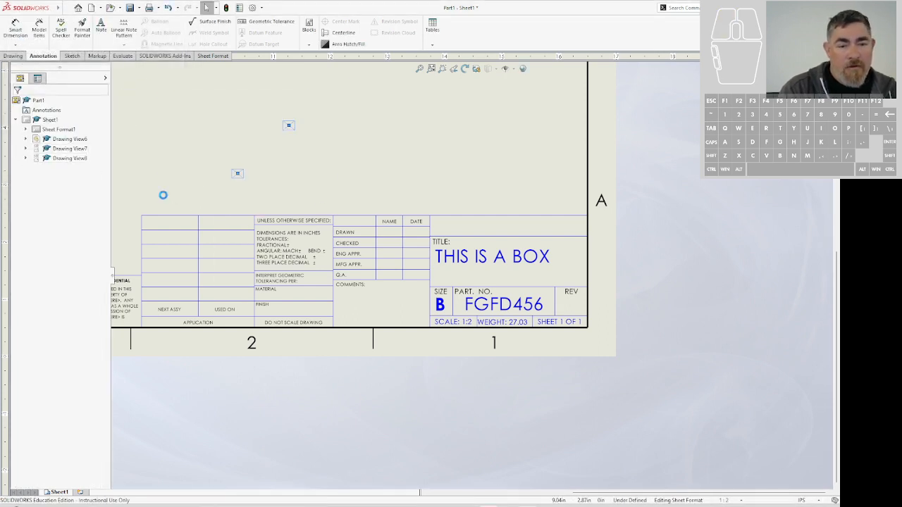
key(Delete)
drag(238, 174, 300, 188)
mouse_move(279, 152)
mouse_down()
mouse_move(232, 183)
mouse_move(254, 181)
mouse_move(390, 247)
mouse_move(382, 243)
mouse_up()
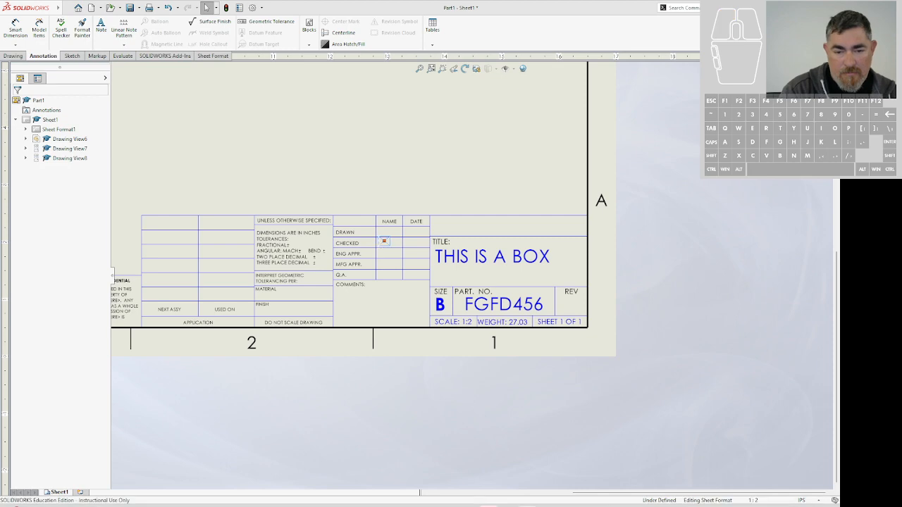
scroll(384, 243, down, 7)
click(407, 261)
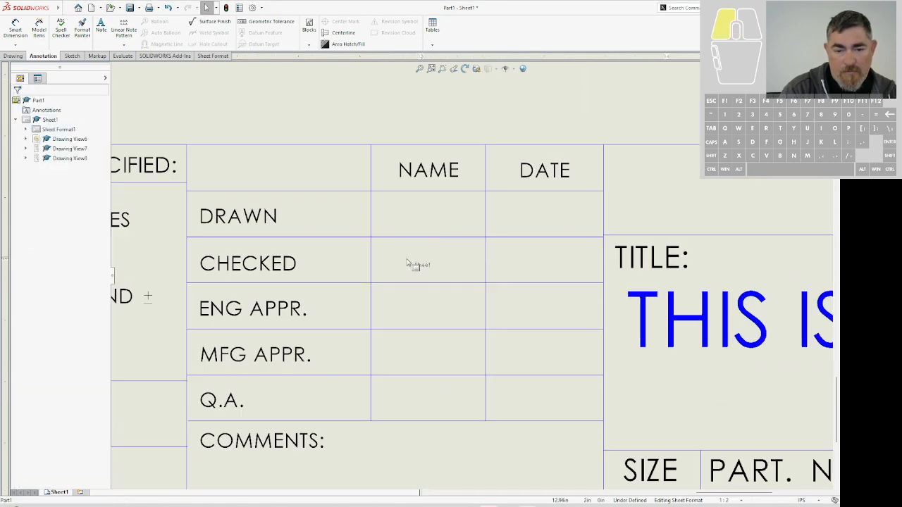
click(416, 253)
click(400, 256)
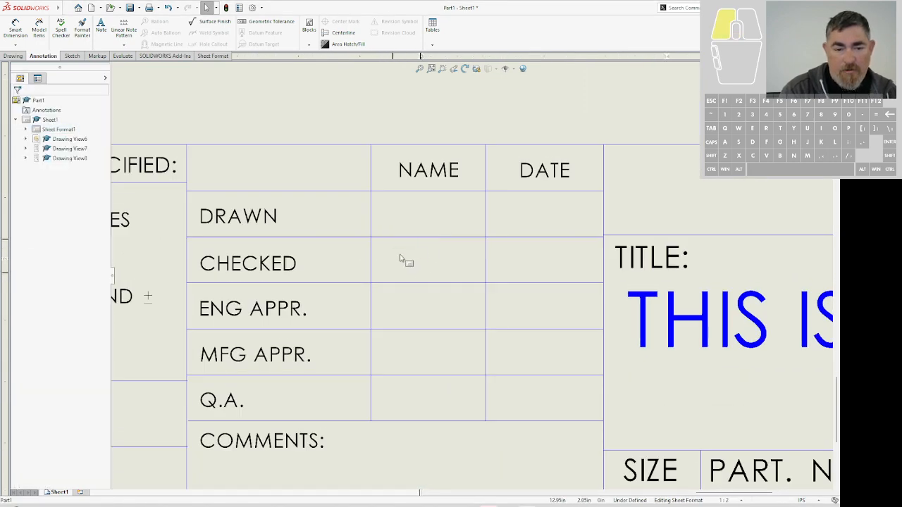
scroll(397, 253, up, 6)
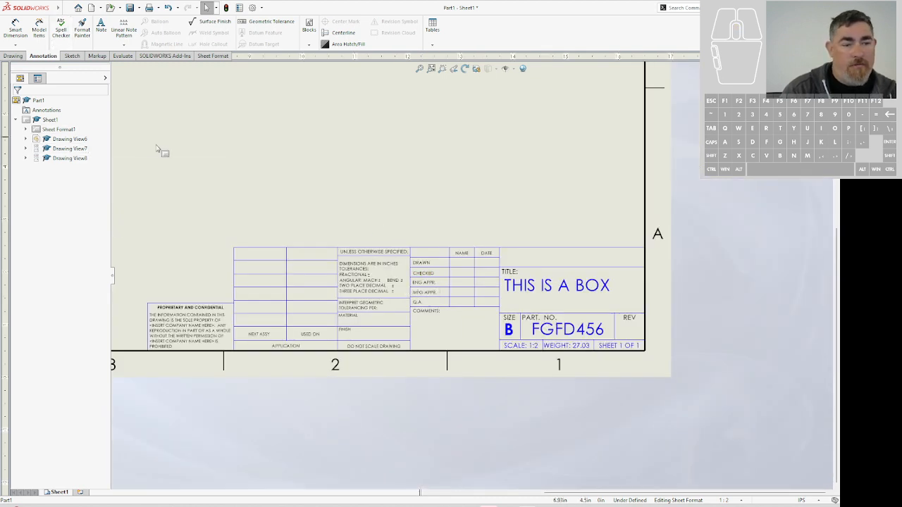
Step: Start linking the title block's existing blank note in the CHECKED row to a property, and inspect the drawing's own file properties
click(464, 273)
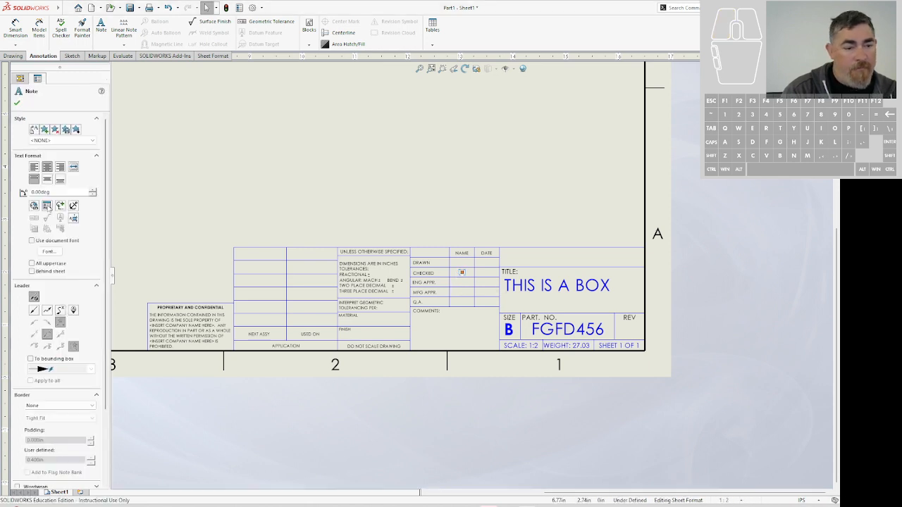
click(47, 207)
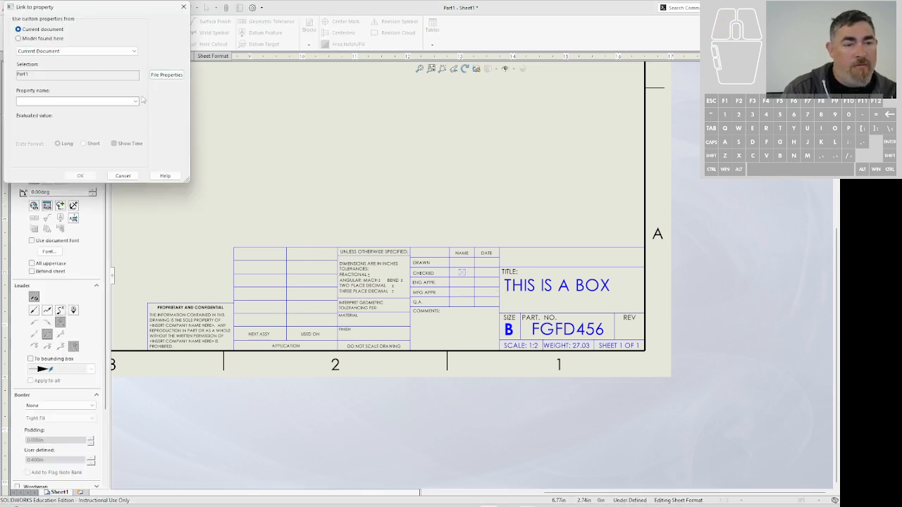
click(162, 74)
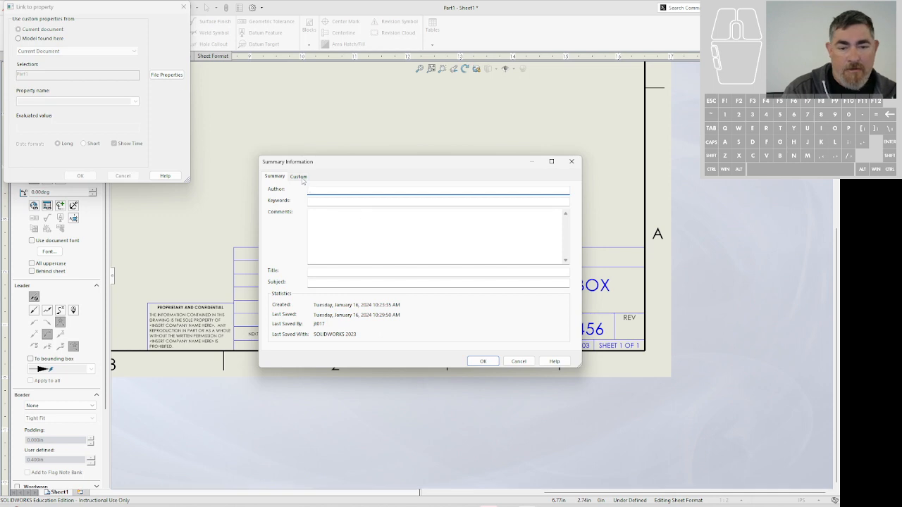
click(299, 177)
click(519, 362)
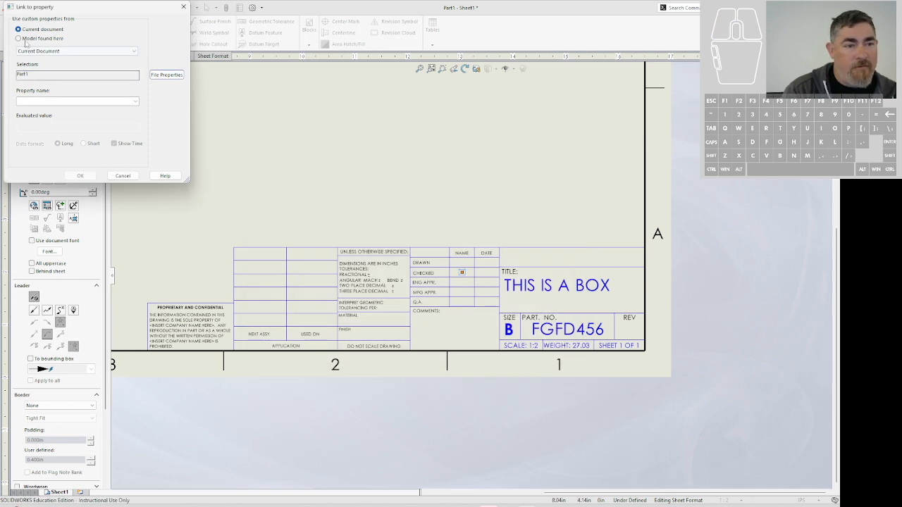
Step: Use the model as the property source and set its DrawnBy property to SFSD and CheckedBy to GFD
click(19, 38)
click(179, 77)
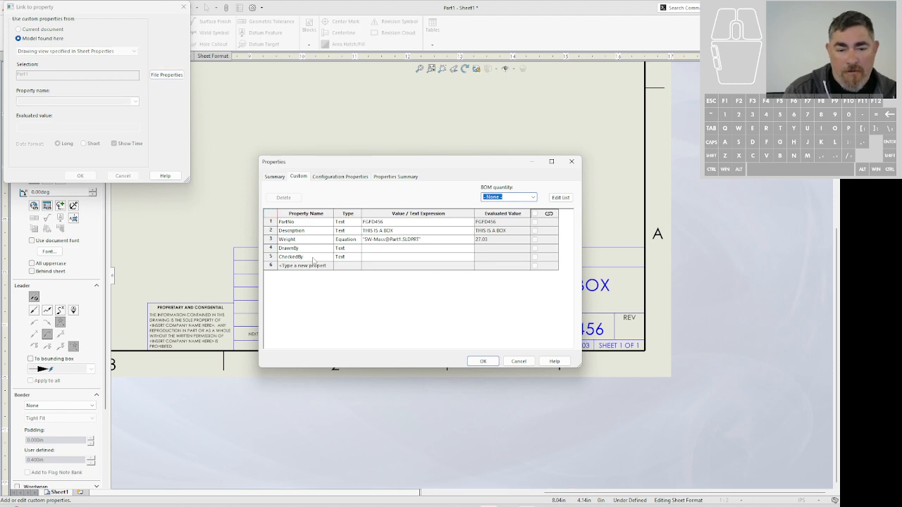
click(314, 258)
click(385, 258)
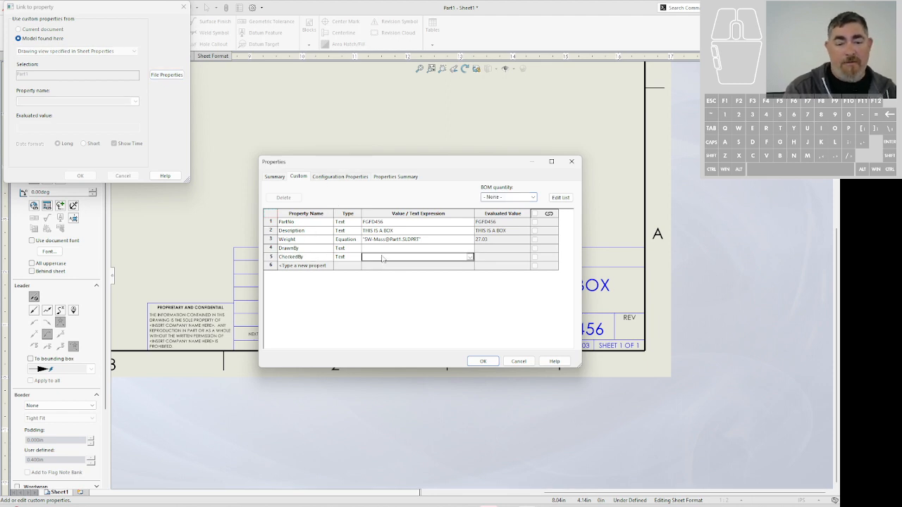
click(383, 248)
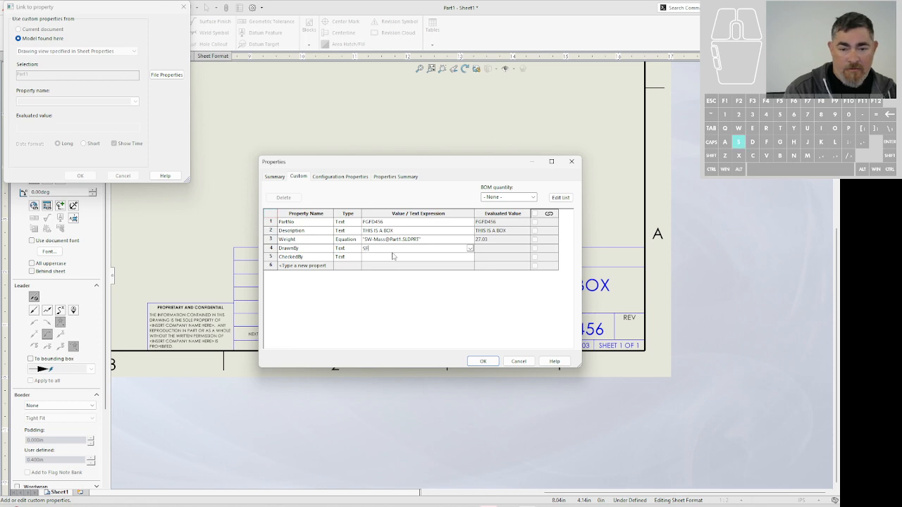
text(GPD)
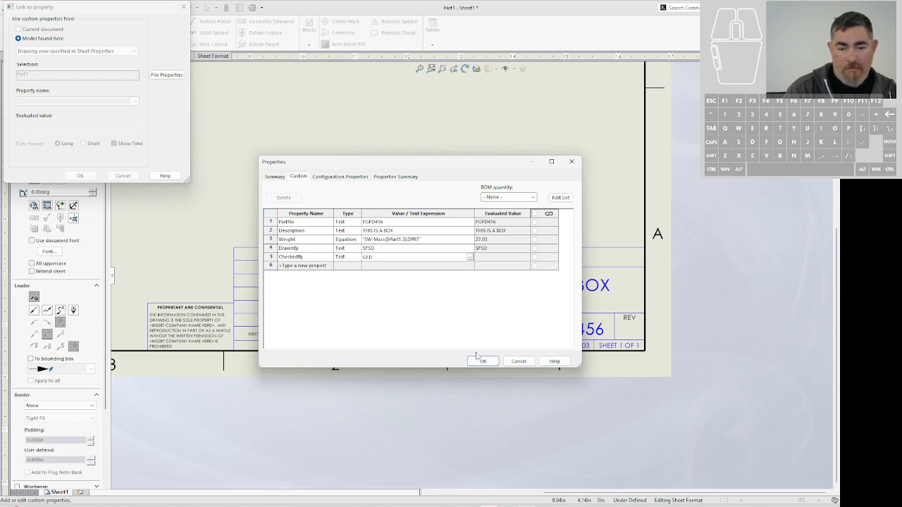
click(483, 360)
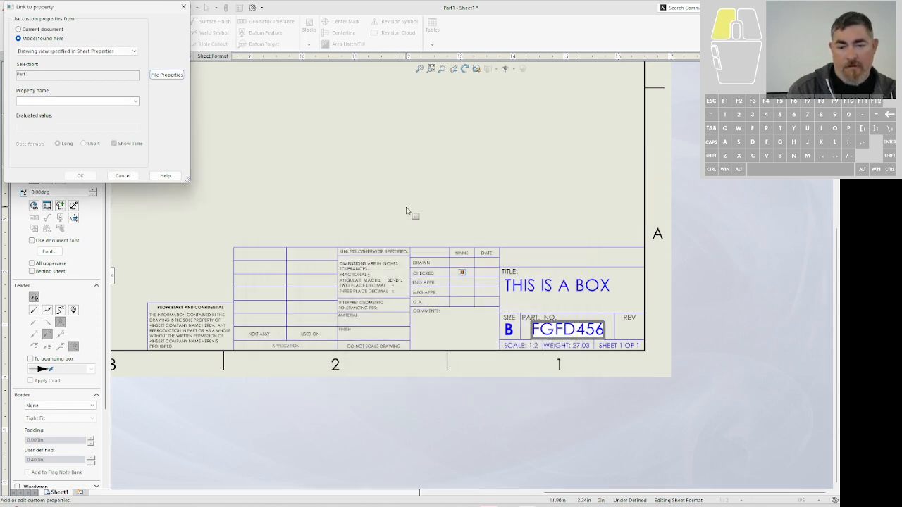
Step: Link the existing note in the CHECKED row's NAME cell to the model's CheckedBy property
click(135, 100)
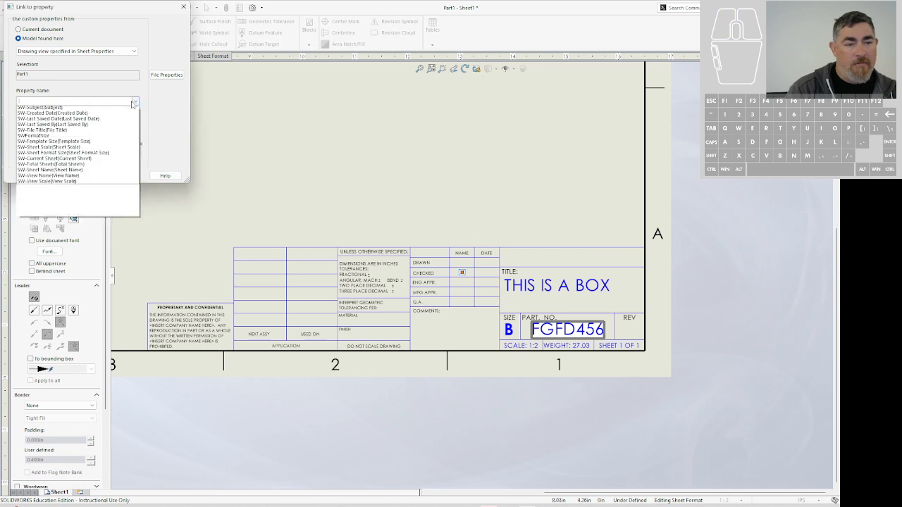
click(71, 133)
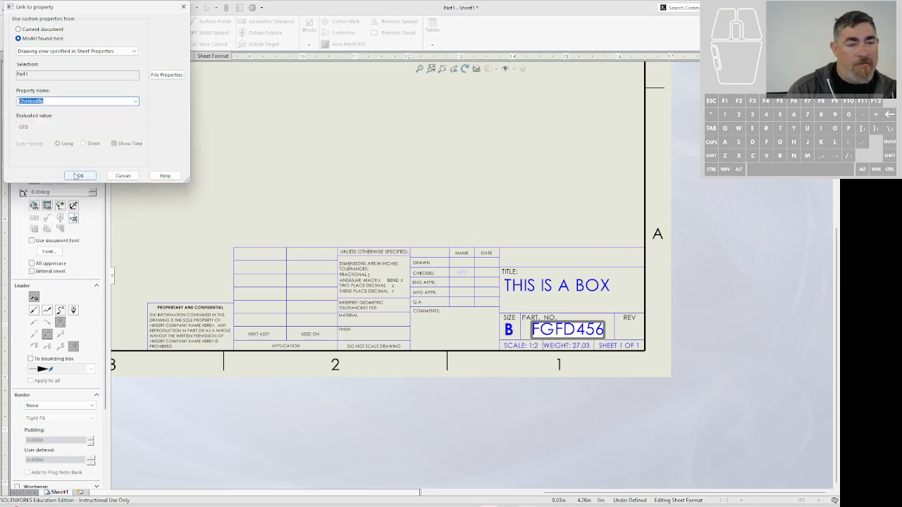
click(78, 176)
click(483, 211)
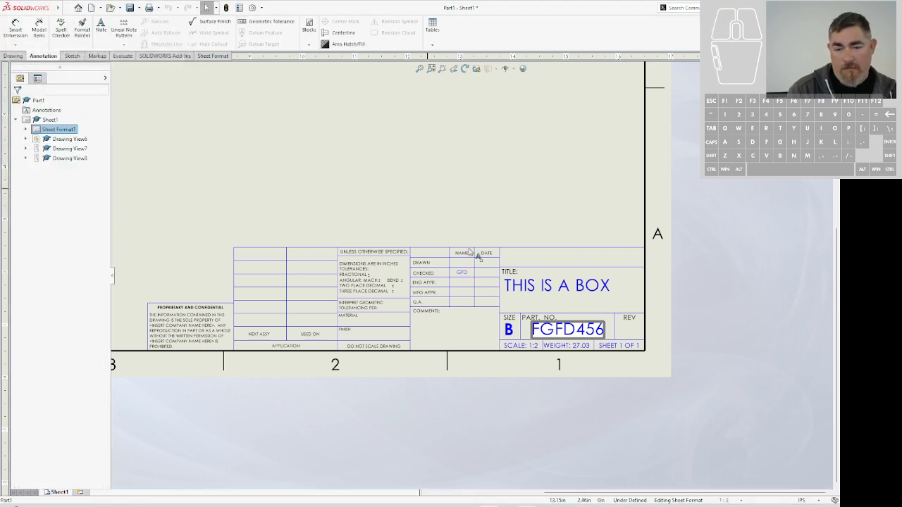
Step: Rebuild the drawing and delete the smaller duplicate GFD note from the CHECKED row's NAME cell
scroll(437, 214, up, 4)
scroll(468, 277, down, 3)
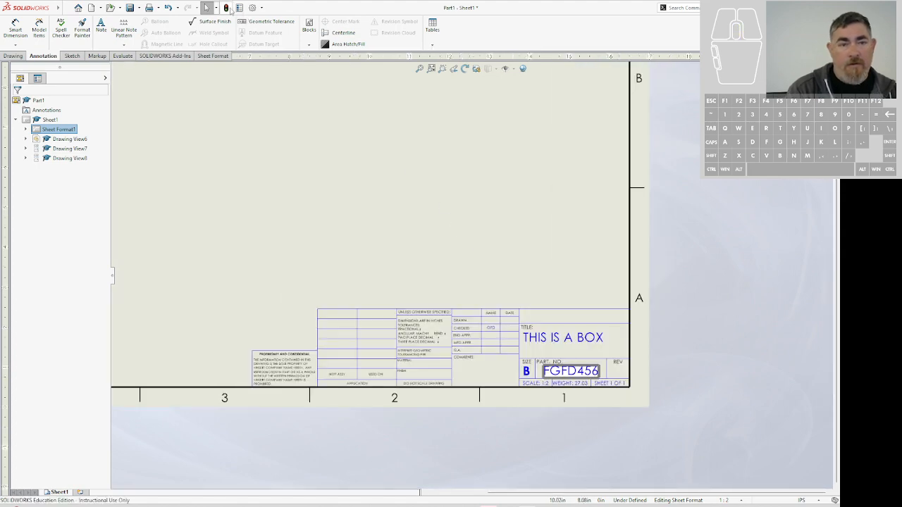
click(227, 8)
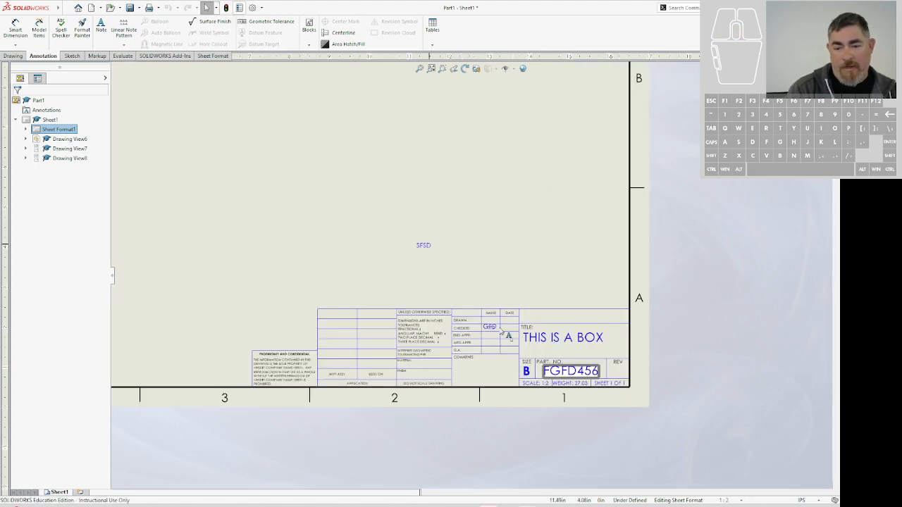
scroll(502, 331, down, 4)
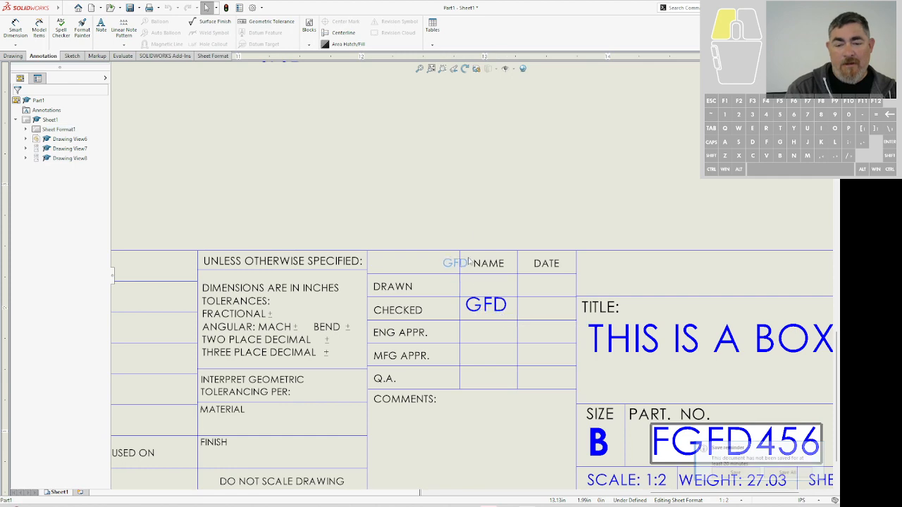
key(Escape)
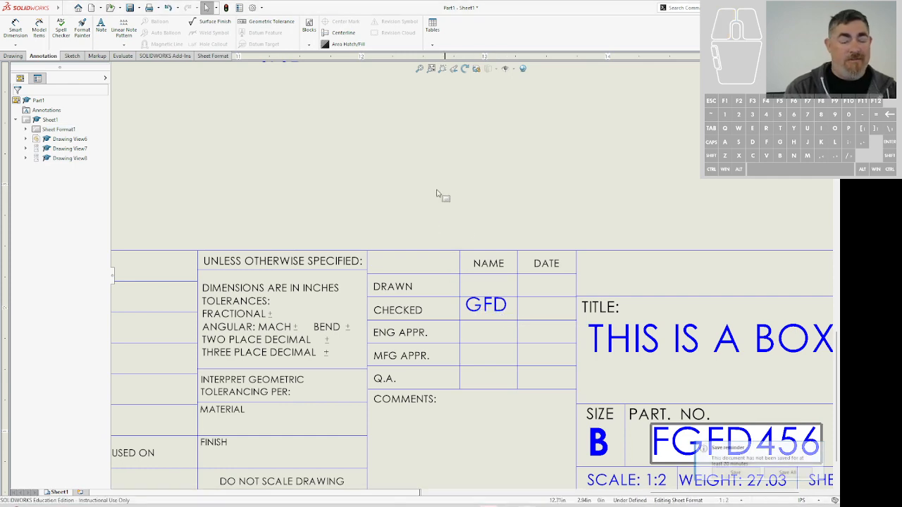
Step: Align the GFD note within the CHECKED row's NAME cell and move the SFSD note into the DRAWN row's NAME cell
scroll(440, 198, up, 3)
scroll(486, 299, down, 2)
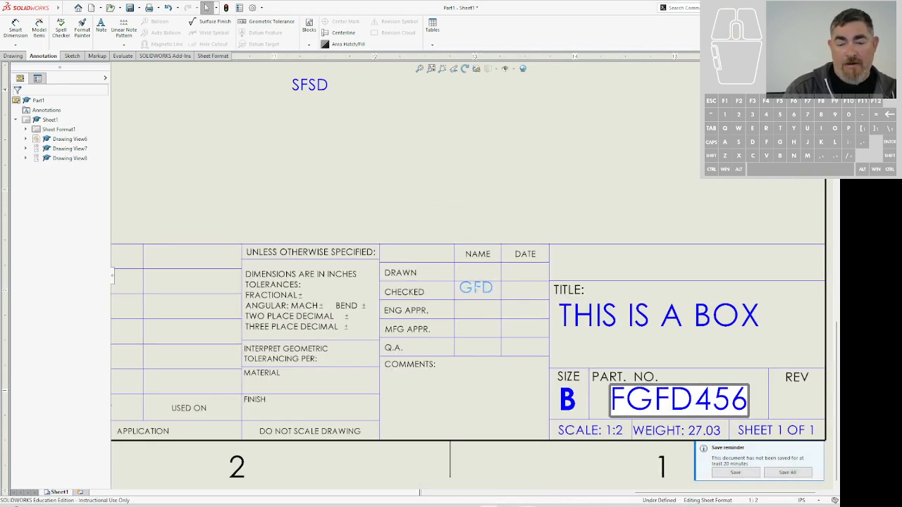
click(479, 289)
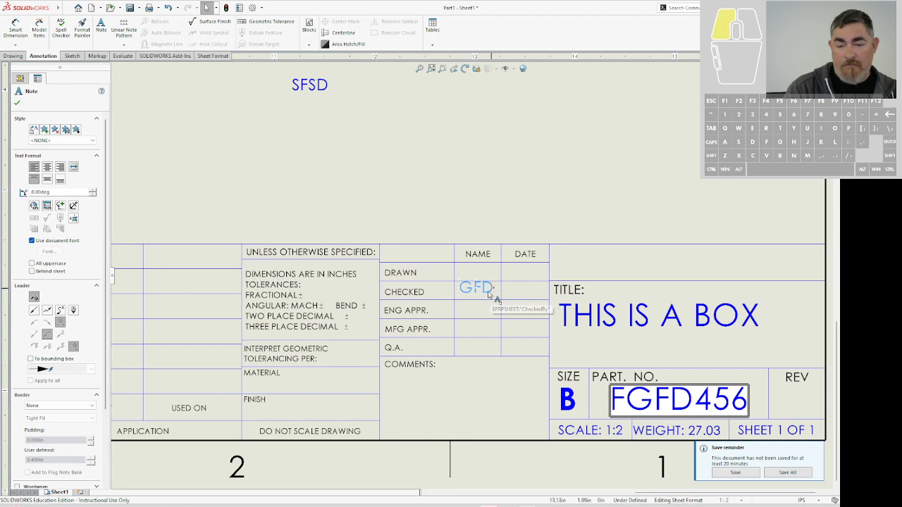
drag(492, 297, 489, 301)
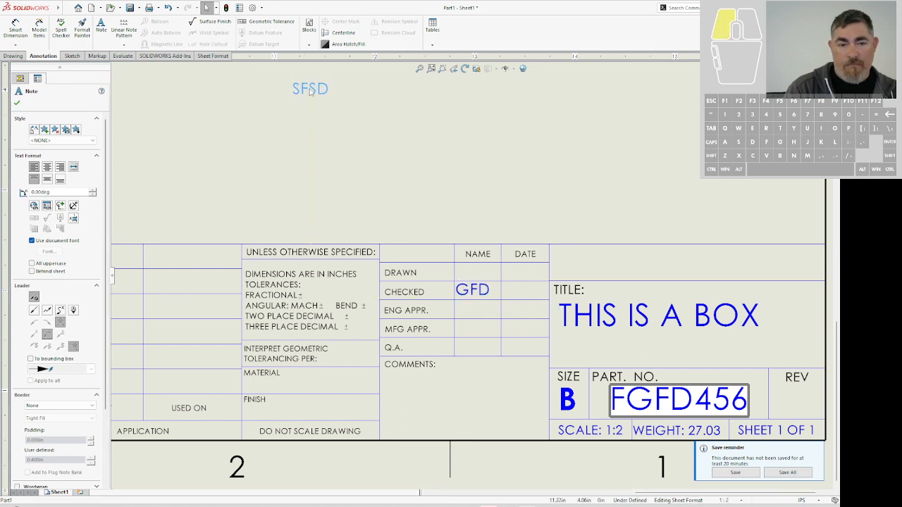
mouse_move(314, 85)
mouse_down()
mouse_move(459, 240)
mouse_move(469, 271)
mouse_up()
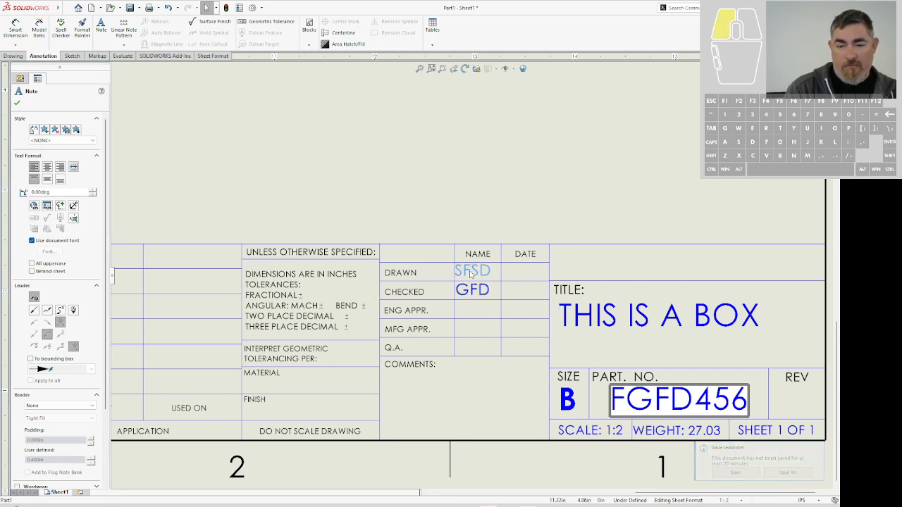
click(525, 280)
scroll(348, 154, up, 1)
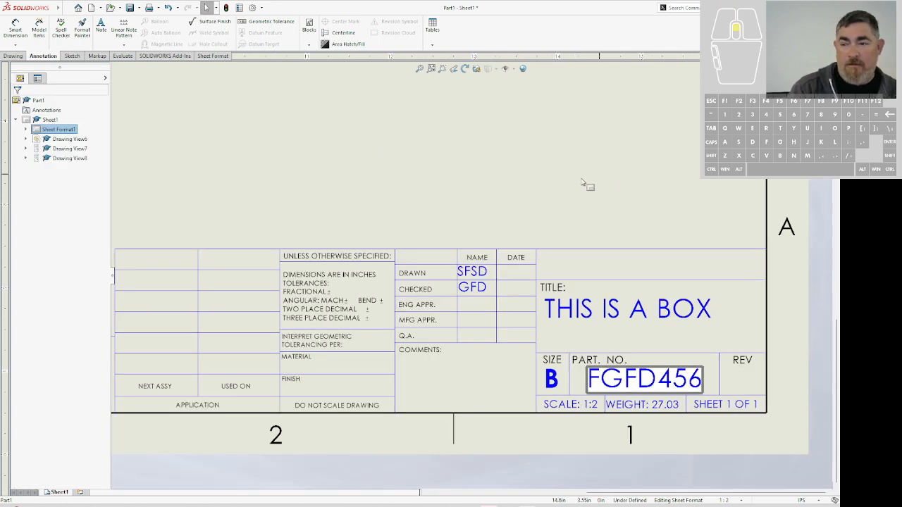
Step: Add a note reading MY COMPANY in the empty title block cell above TITLE
scroll(472, 275, up, 2)
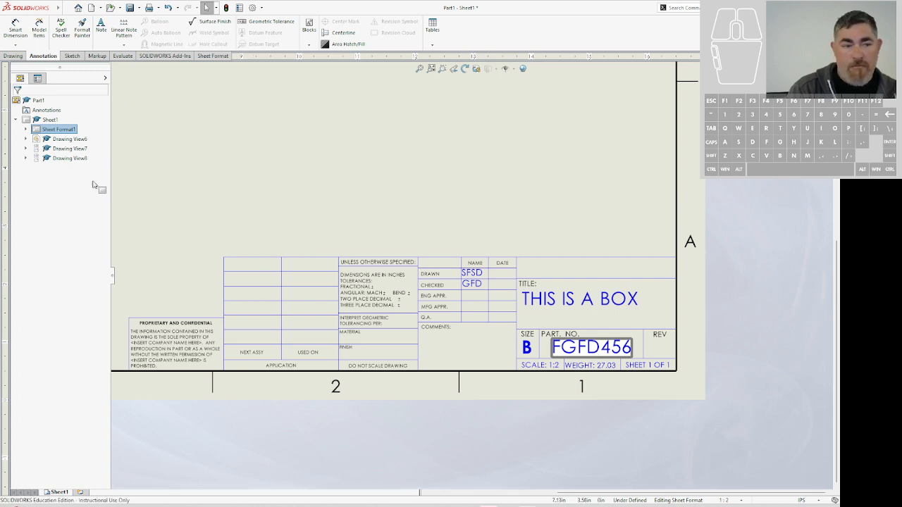
click(817, 80)
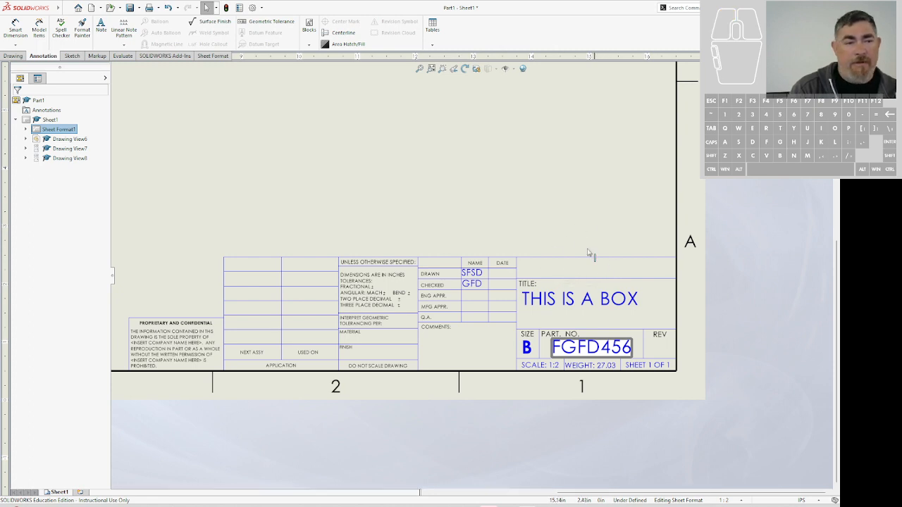
click(100, 24)
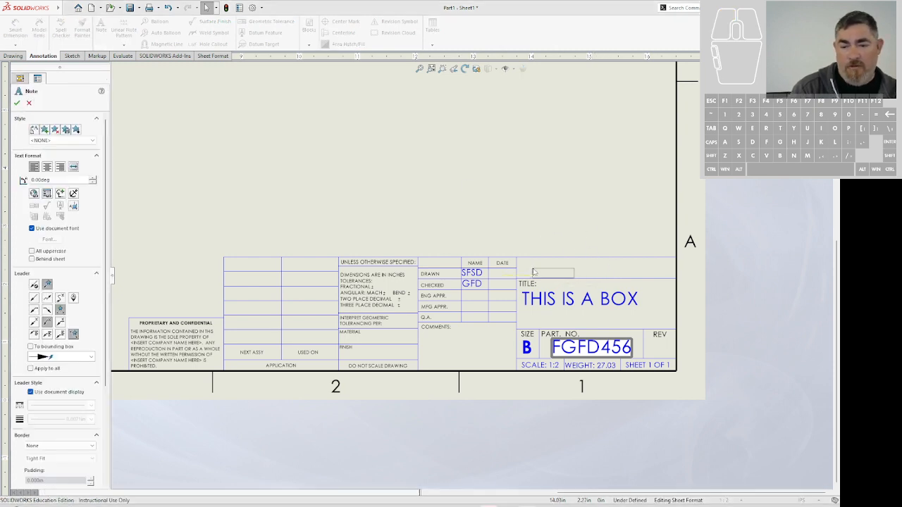
click(531, 270)
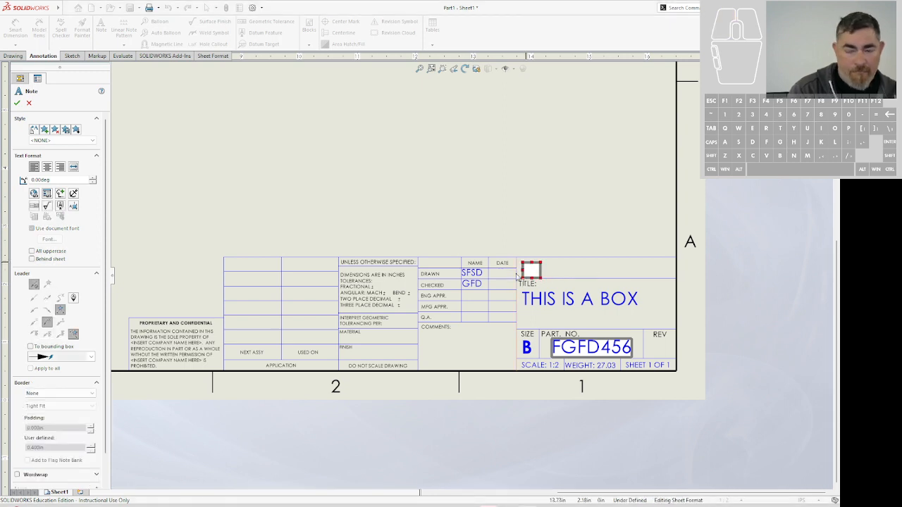
text(mY )
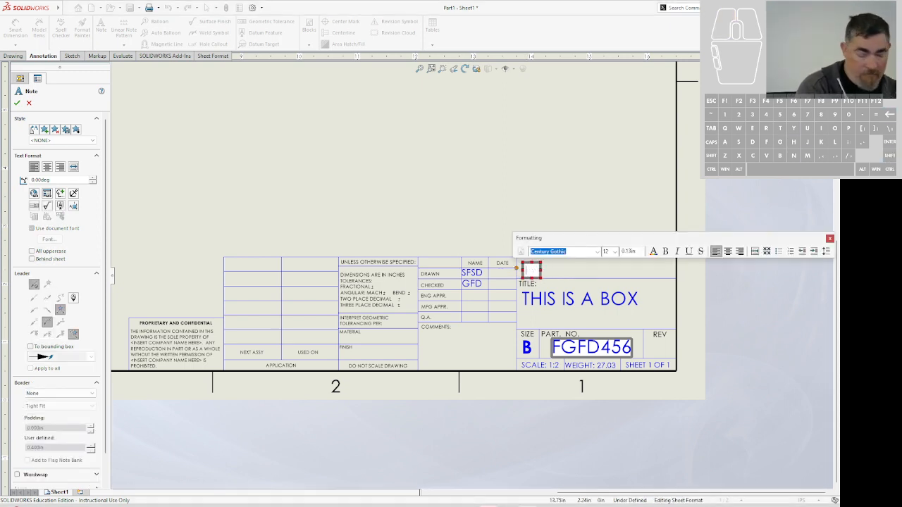
text(MY COMPANY)
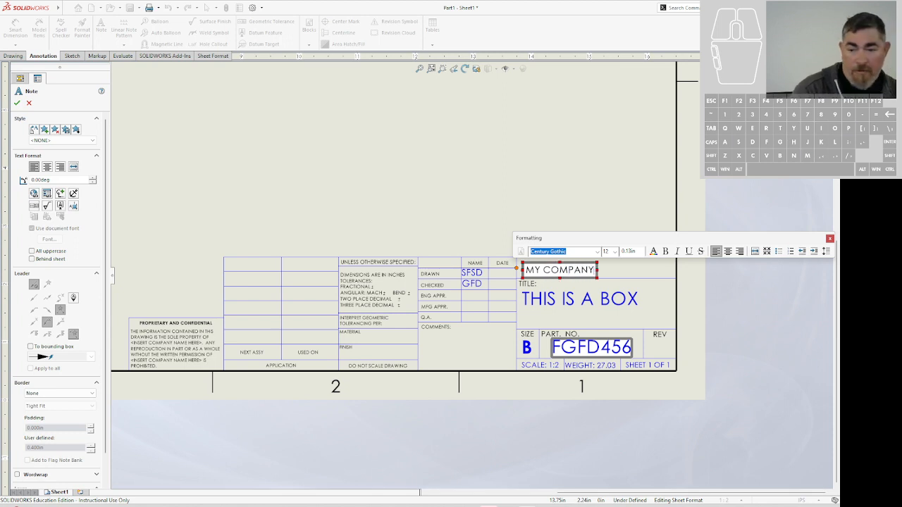
click(462, 186)
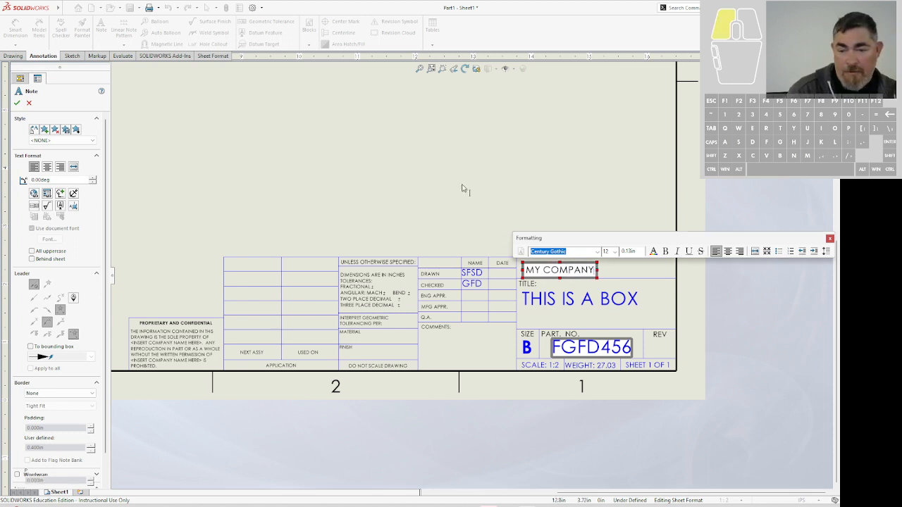
key(Escape)
Step: Move the MY COMPANY note to the middle of the cell above TITLE
click(561, 273)
drag(562, 272, 566, 272)
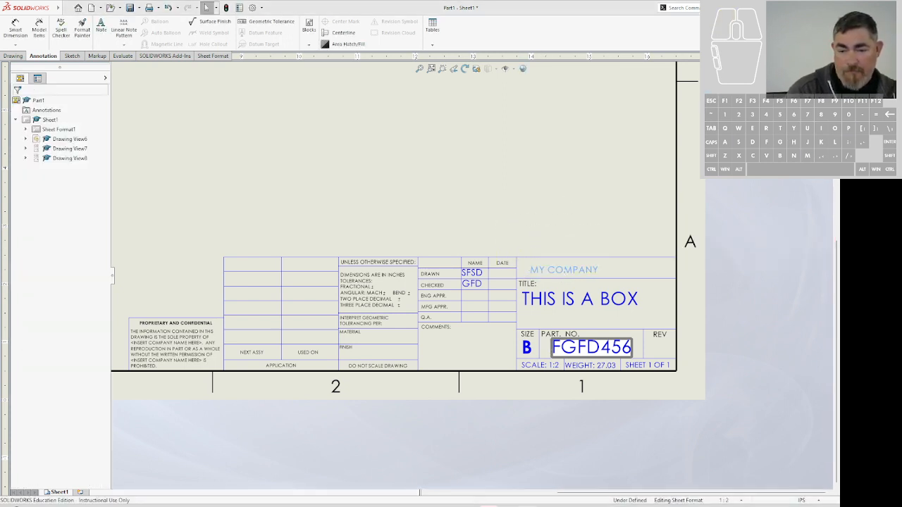
key(Escape)
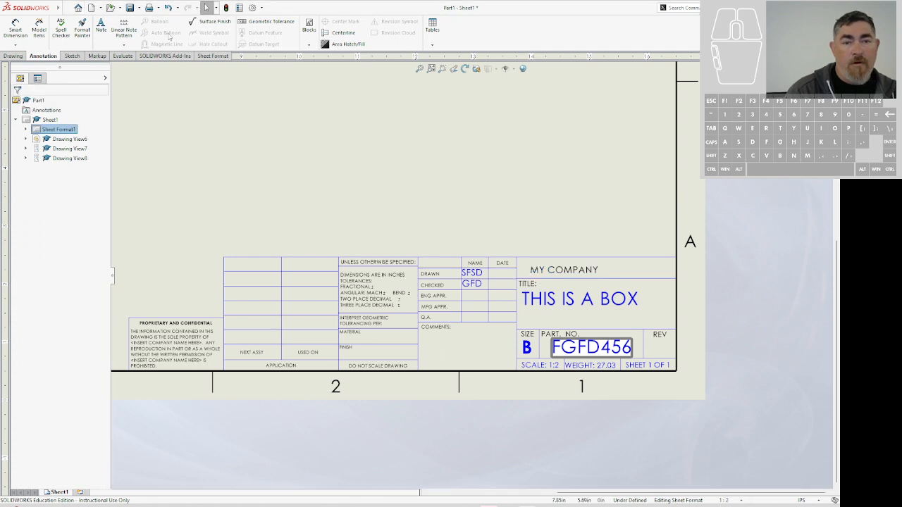
click(582, 270)
key(Escape)
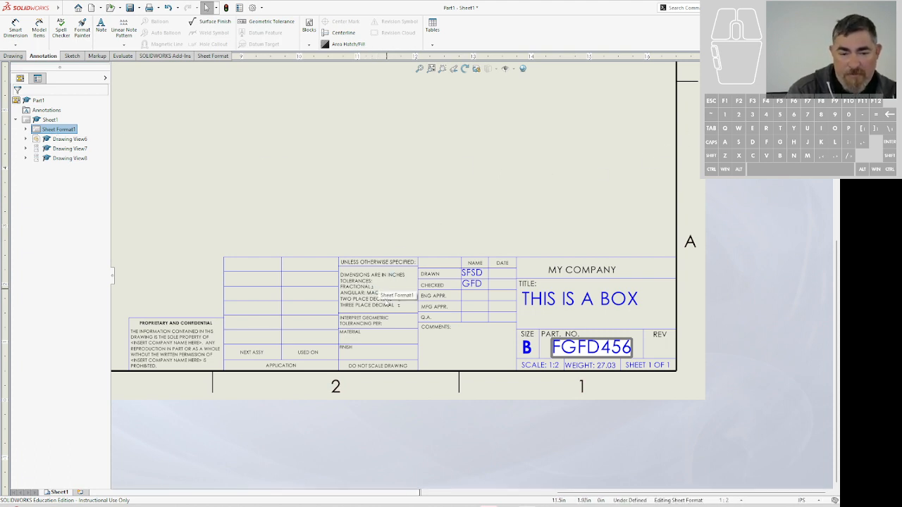
Step: Append ASME Y14.5 to the INTERPRET GEOMETRIC TOLERANCING PER note in the title block
scroll(386, 300, down, 2)
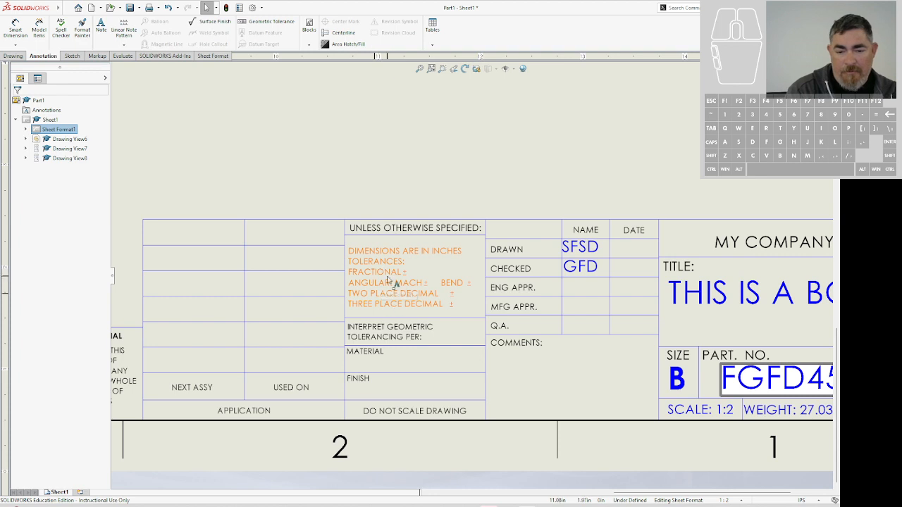
click(420, 340)
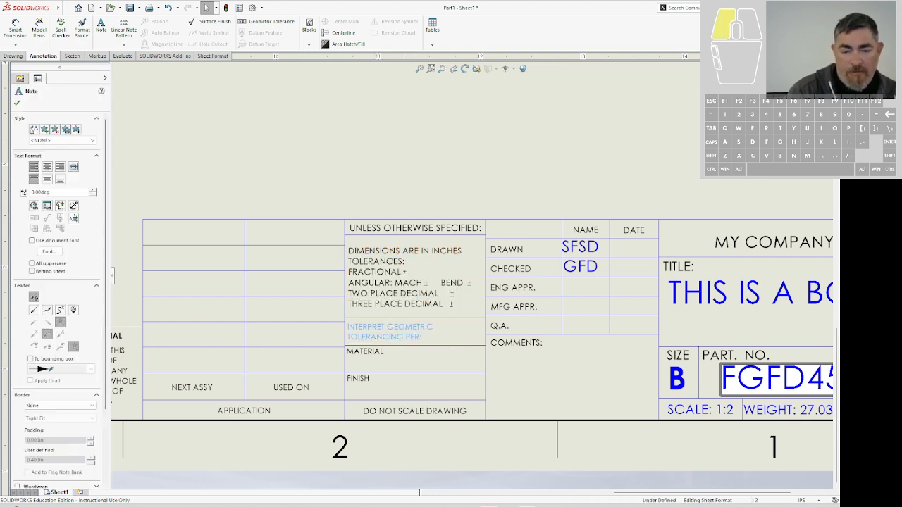
double_click(419, 340)
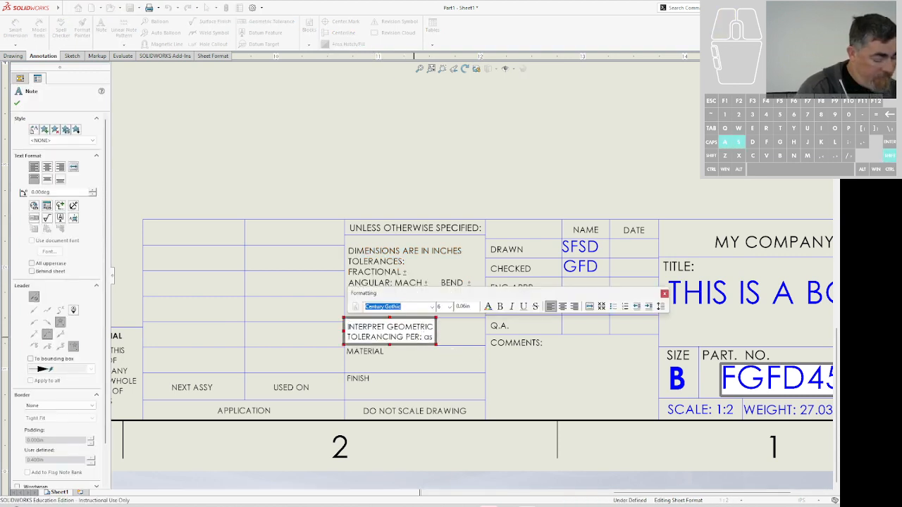
text(asmeY)
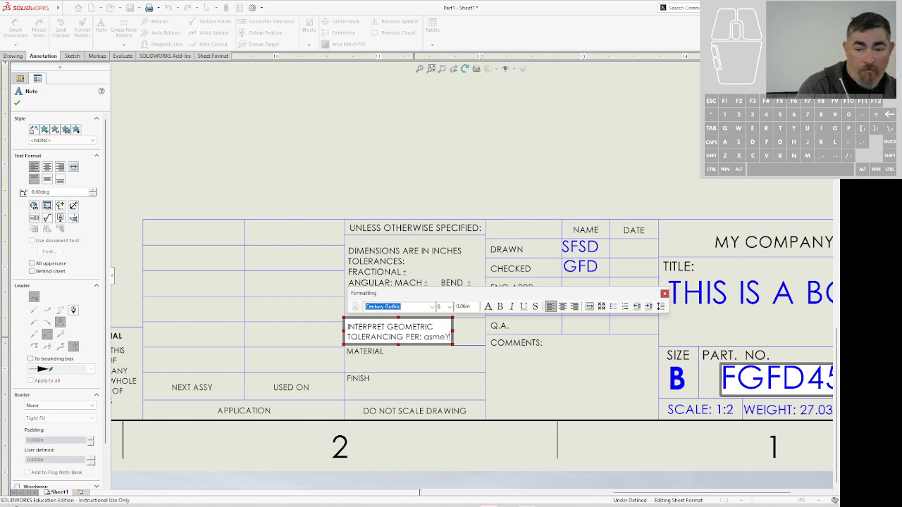
key(BackSpace)
key(BackSpace)
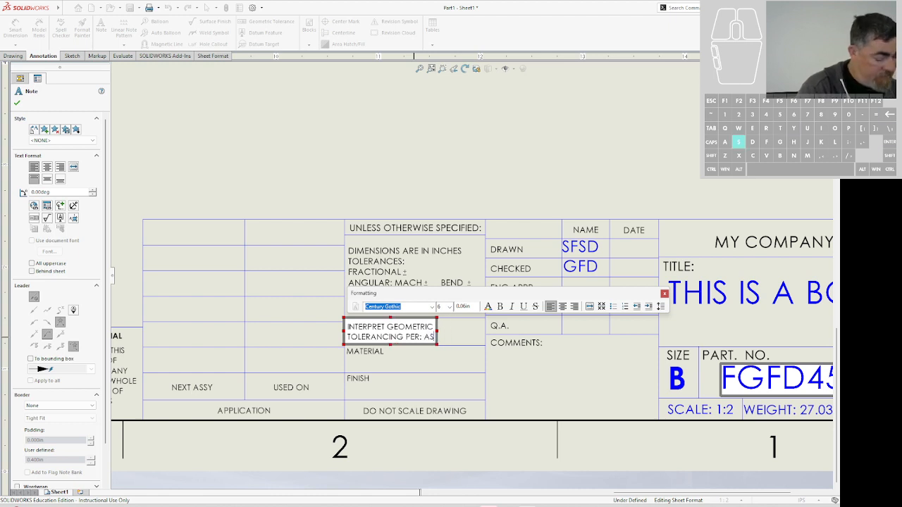
text(ME T)
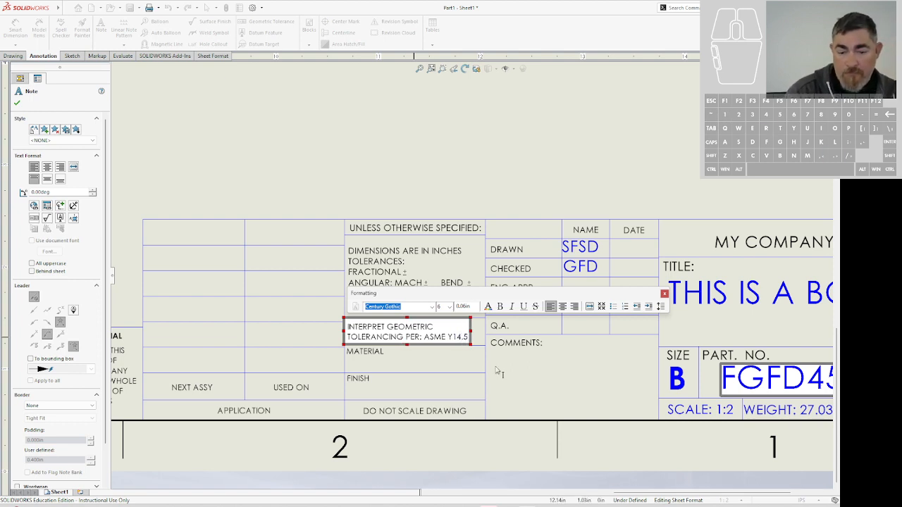
click(527, 378)
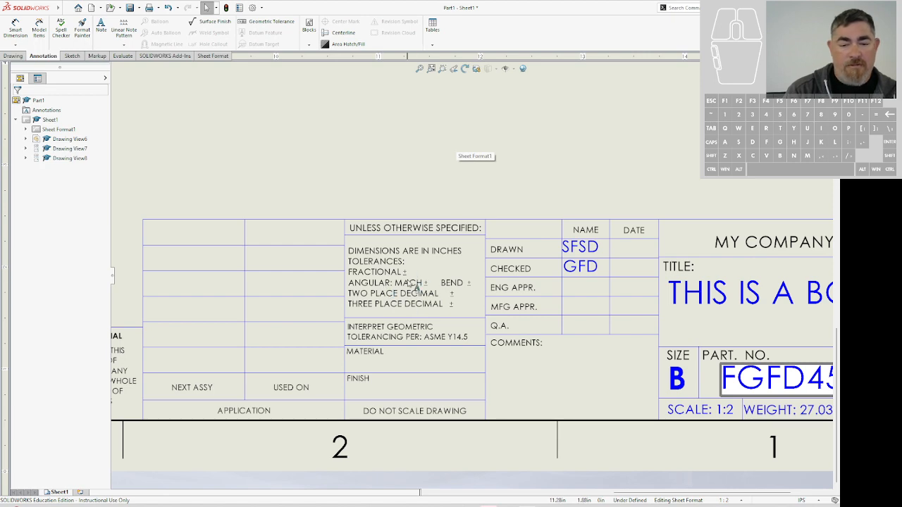
Step: Exit sheet format editing and return to the drawing sheet with its views
scroll(385, 271, up, 2)
mouse_move(383, 262)
middle_down()
mouse_move(268, 214)
mouse_move(373, 192)
middle_up()
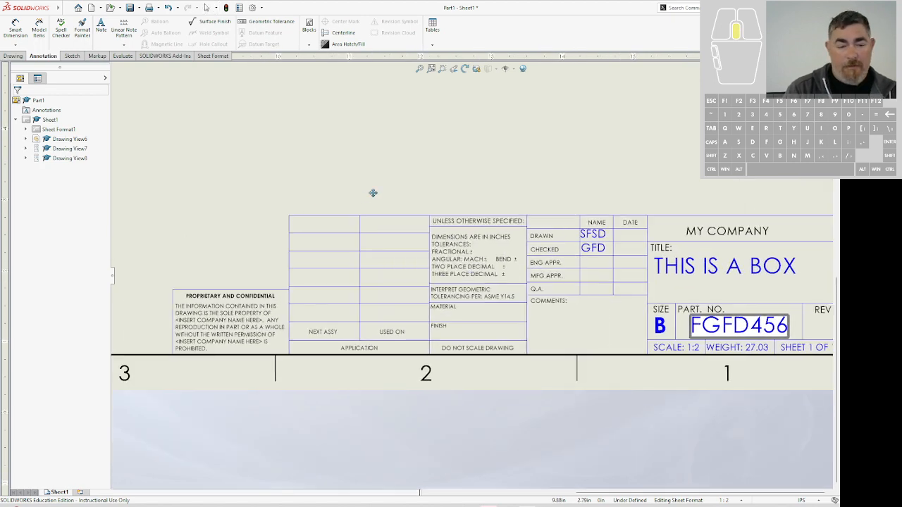
click(206, 8)
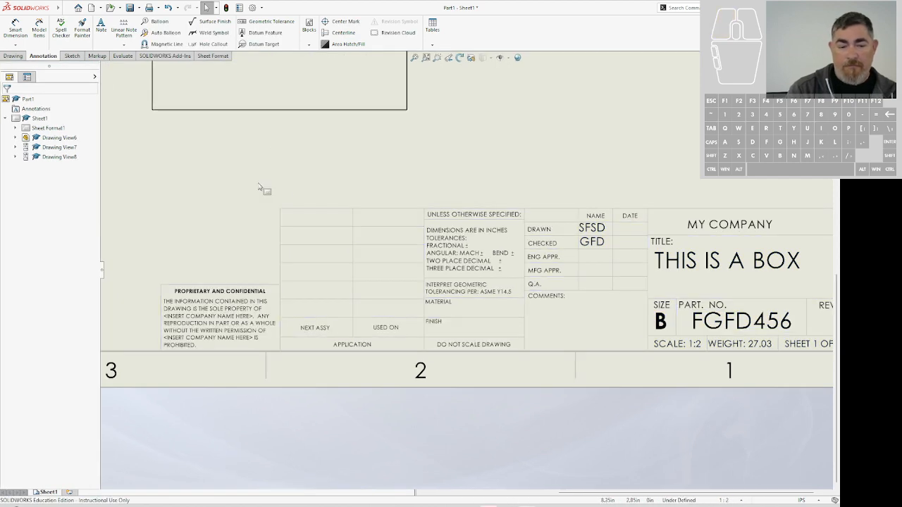
scroll(569, 187, up, 3)
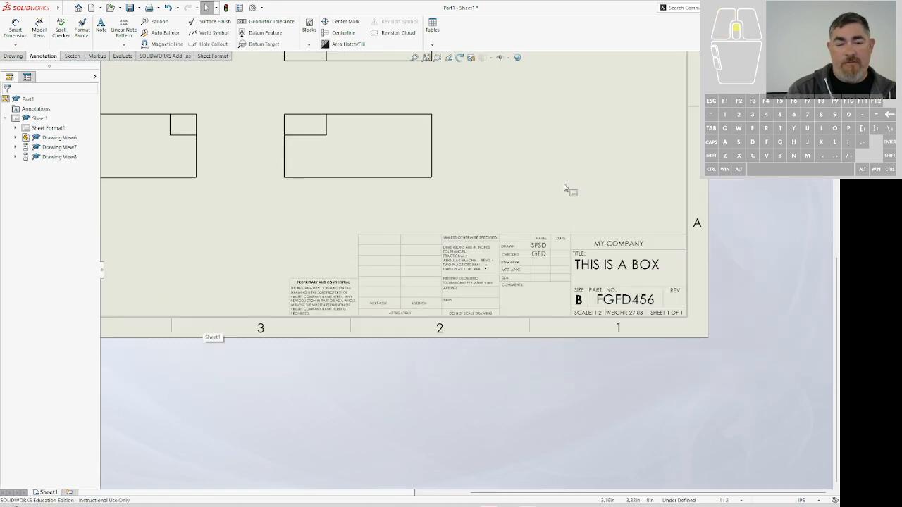
middle_drag(576, 215, 613, 240)
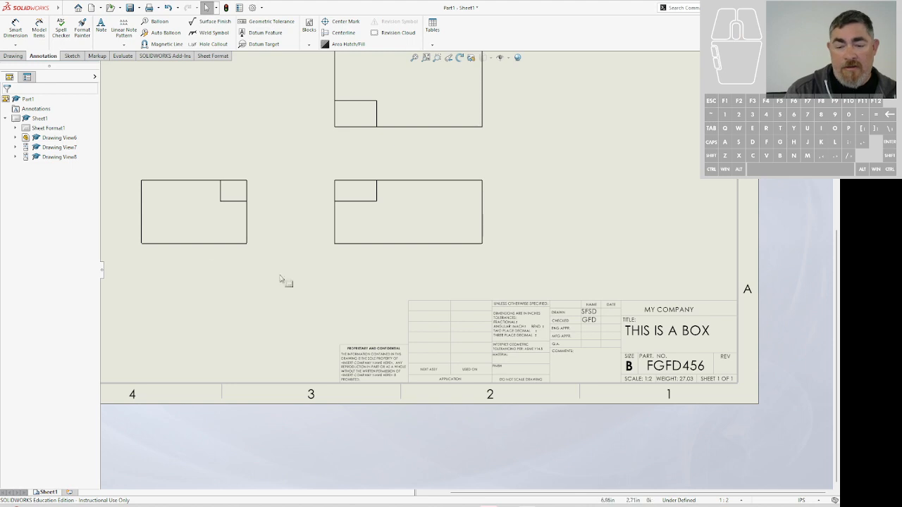
Step: Save the sheet format in the Documents folder as "jgt b - landscape.slddrt"
right_click(37, 130)
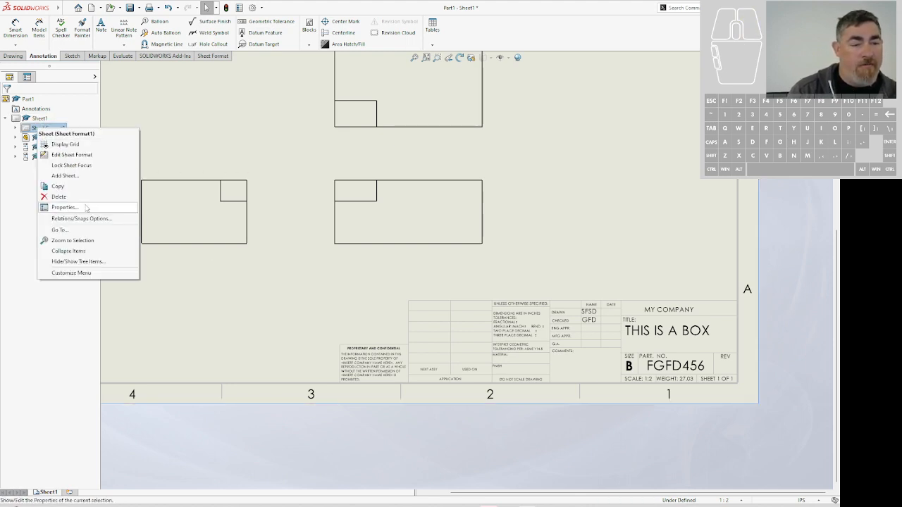
click(160, 112)
click(66, 8)
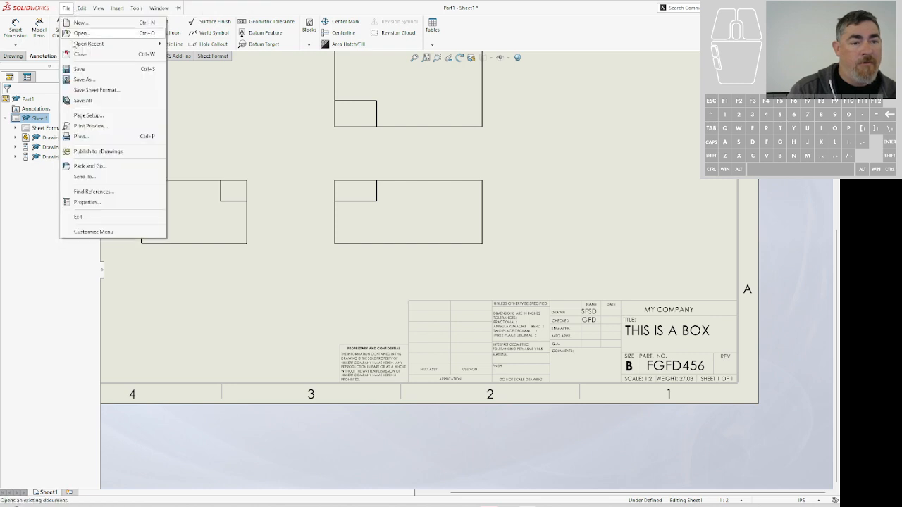
click(92, 91)
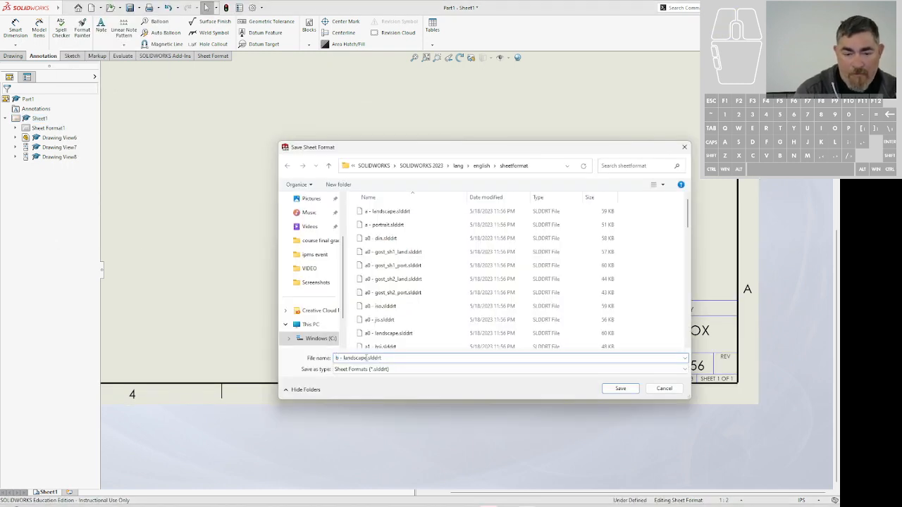
text(G)
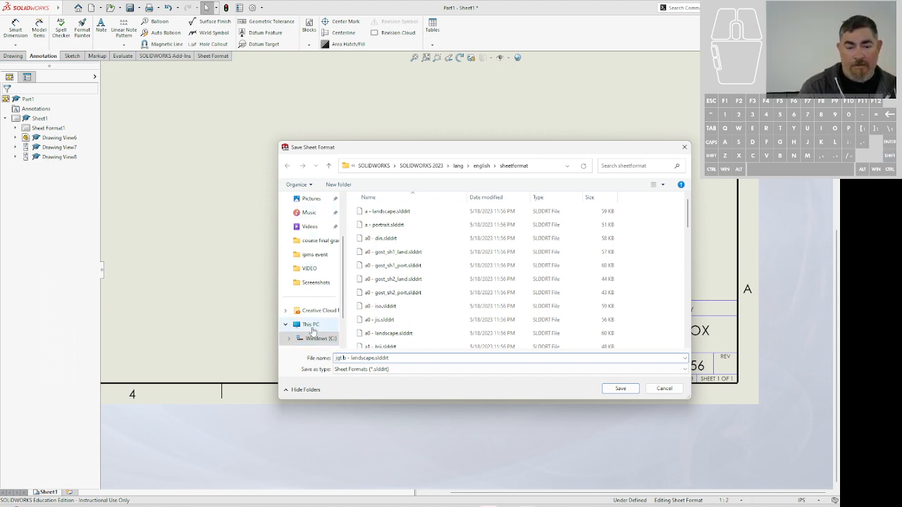
scroll(311, 296, up, 1)
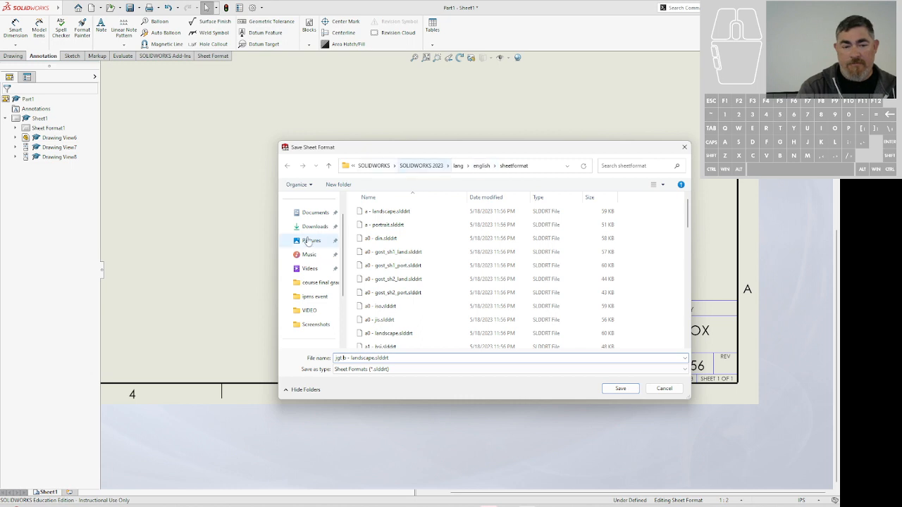
scroll(303, 254, up, 1)
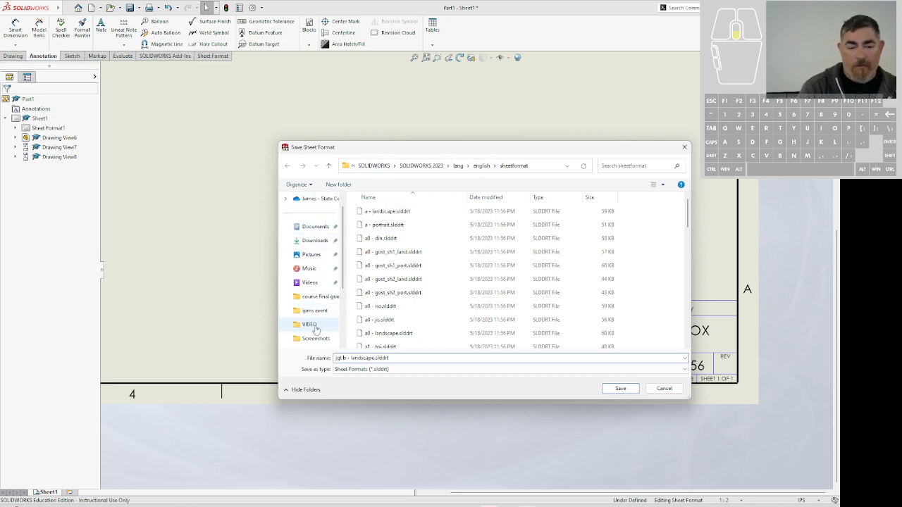
click(314, 241)
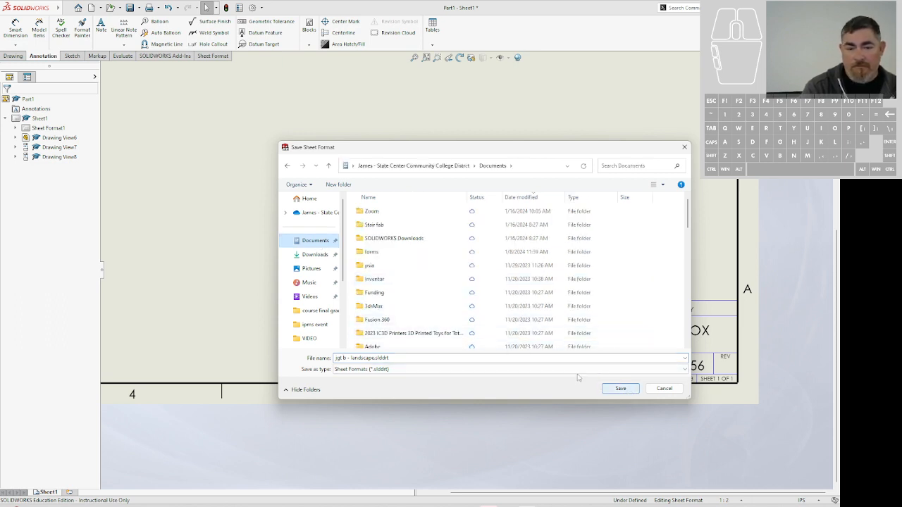
click(620, 389)
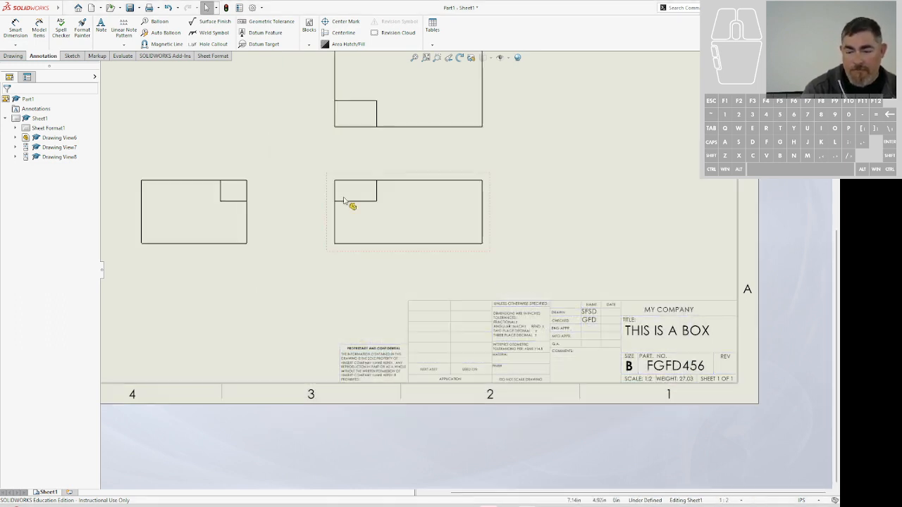
Step: Close the Part1 drawing without saving the modified documents
middle_drag(263, 285, 275, 339)
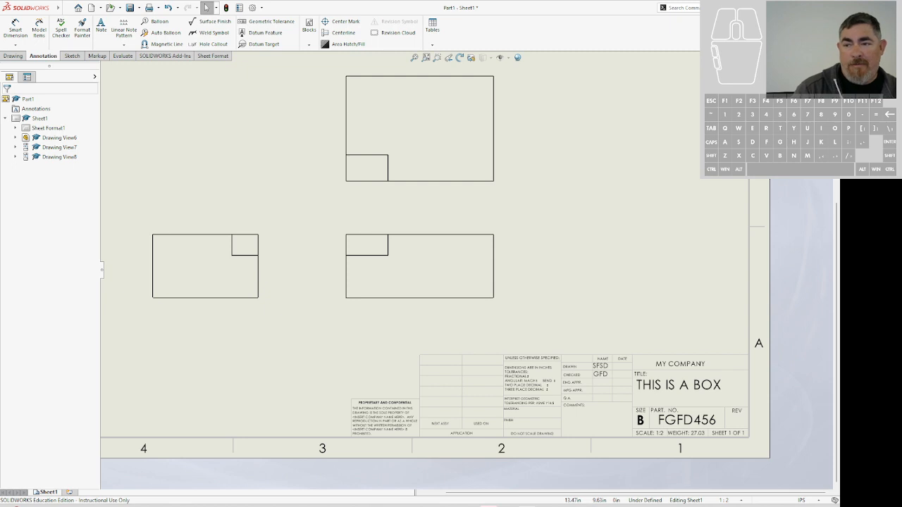
click(775, 52)
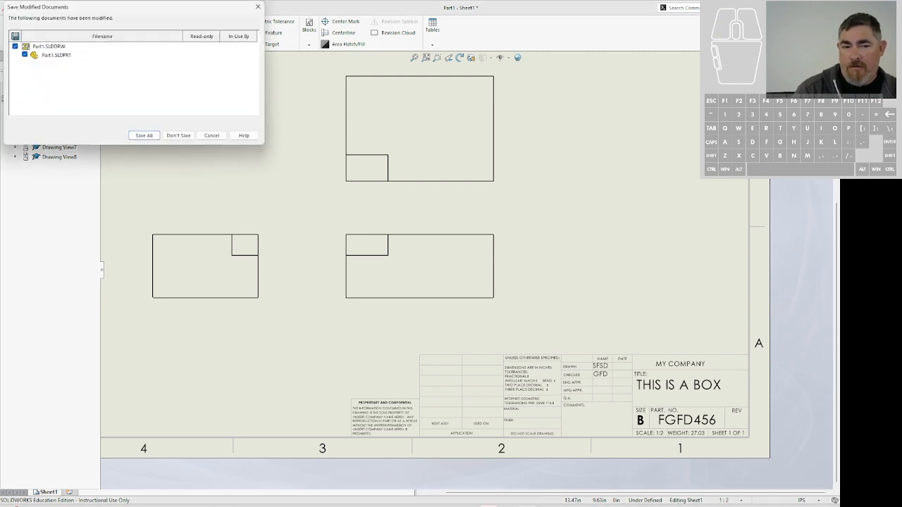
click(177, 136)
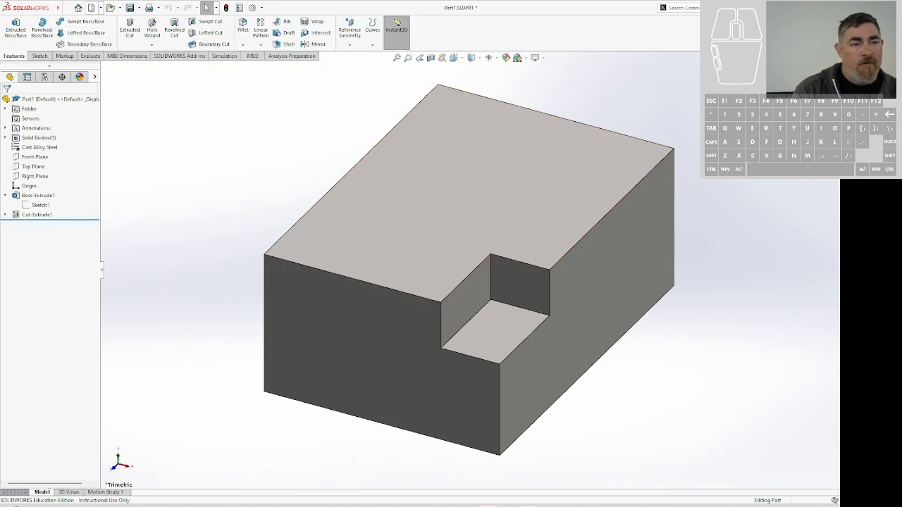
Step: Start a drawing from the Part1 model and choose to open the existing drawing file with the same name
click(101, 8)
click(139, 31)
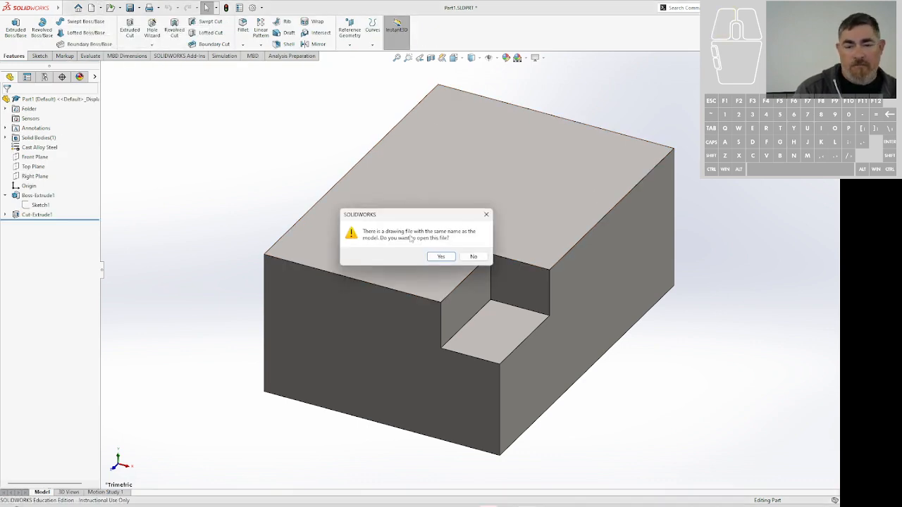
click(440, 259)
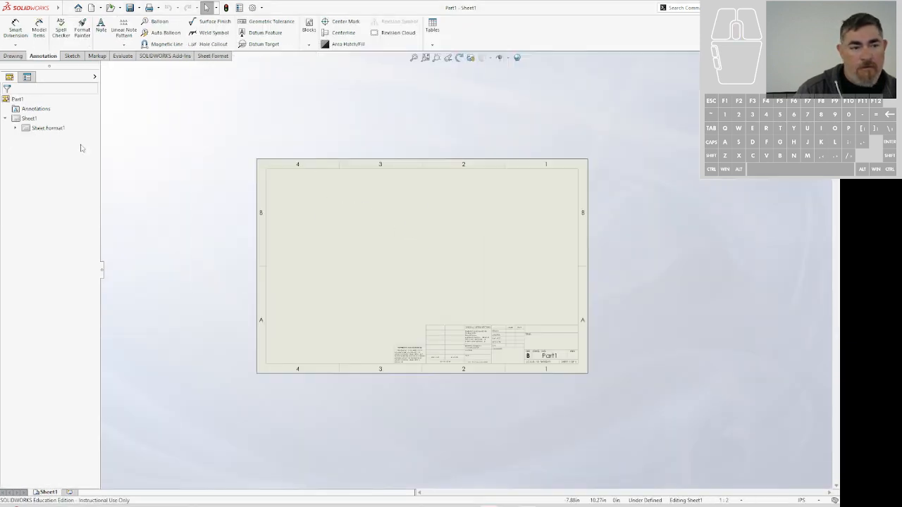
Step: Choose "jgt b - landscape.slddrt" from the Documents folder as the sheet format in Sheet1's properties
right_click(32, 120)
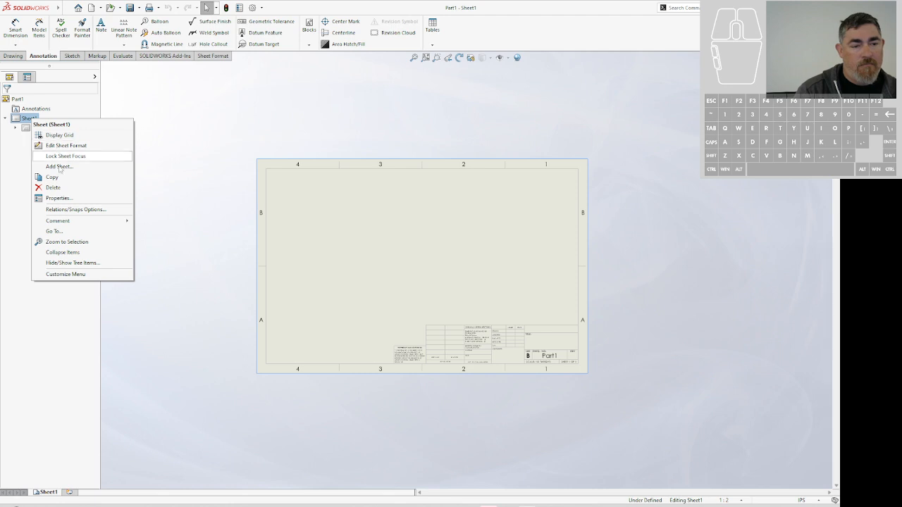
click(60, 198)
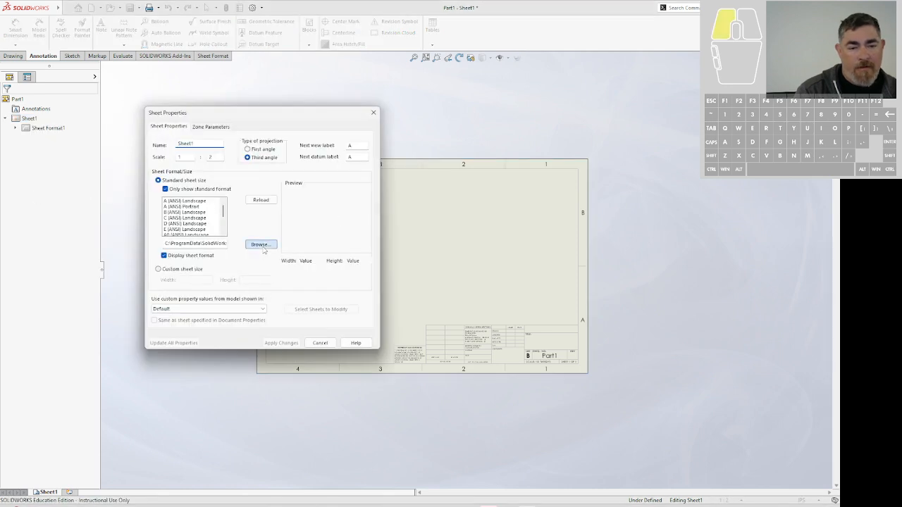
click(260, 244)
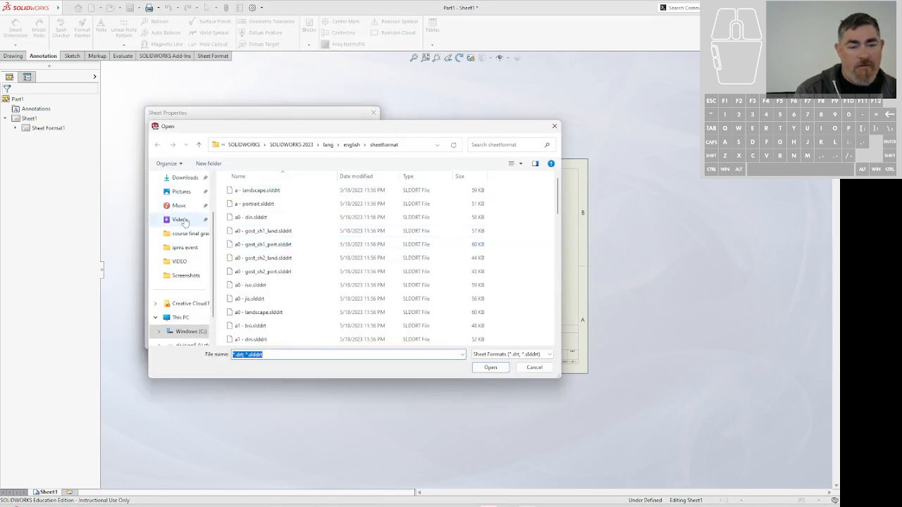
scroll(180, 211, up, 2)
click(184, 202)
click(185, 205)
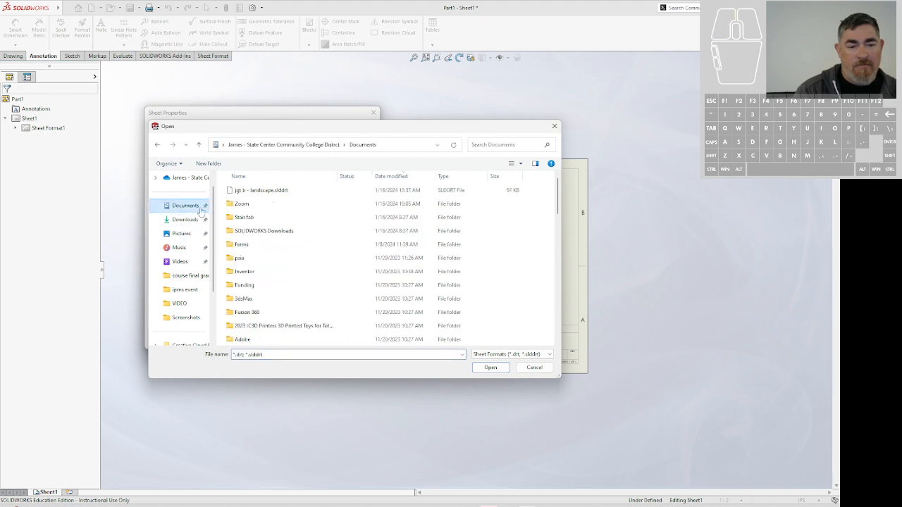
click(259, 190)
click(490, 368)
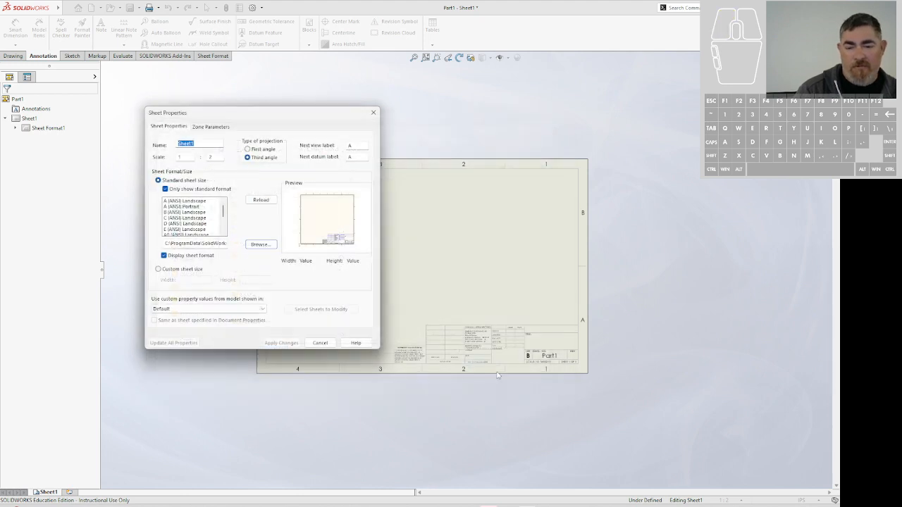
Step: Apply the chosen format to Sheet1, deleting the modified notes of the current sheet format
click(286, 343)
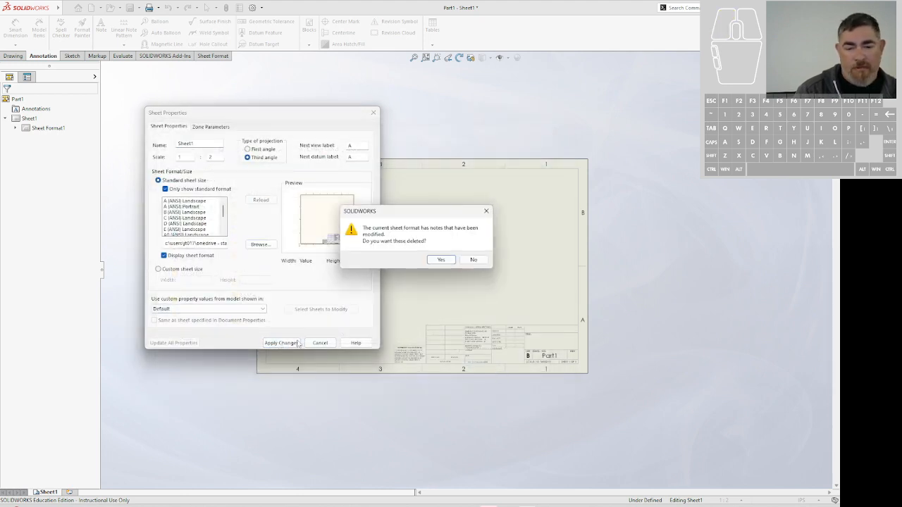
click(441, 260)
scroll(563, 345, down, 4)
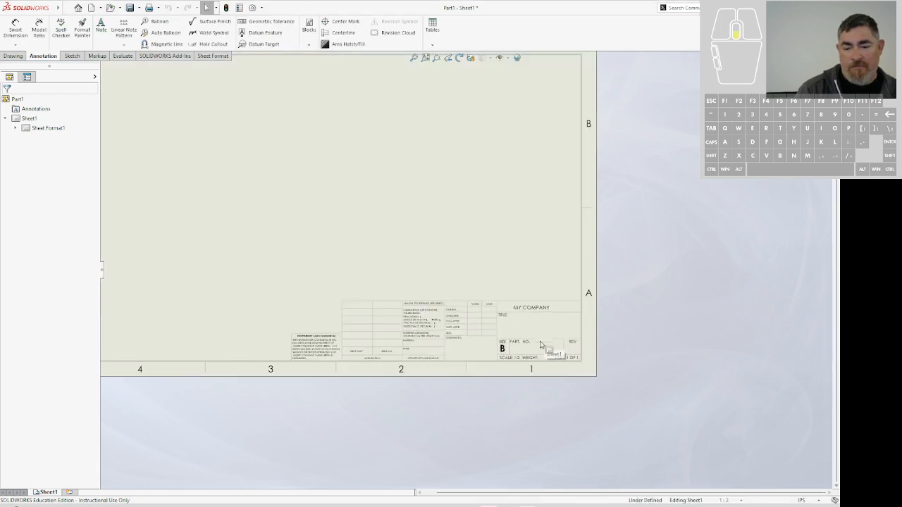
scroll(513, 348, up, 2)
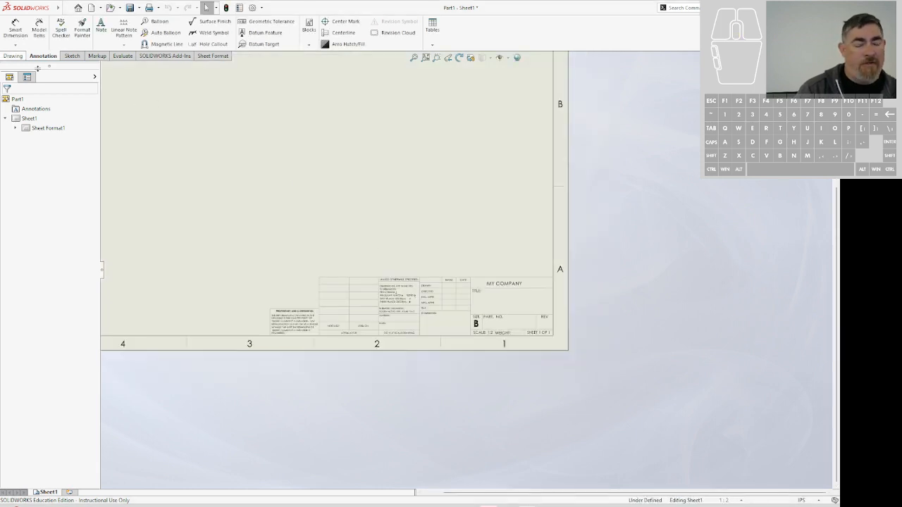
scroll(492, 251, up, 1)
middle_drag(492, 251, 539, 286)
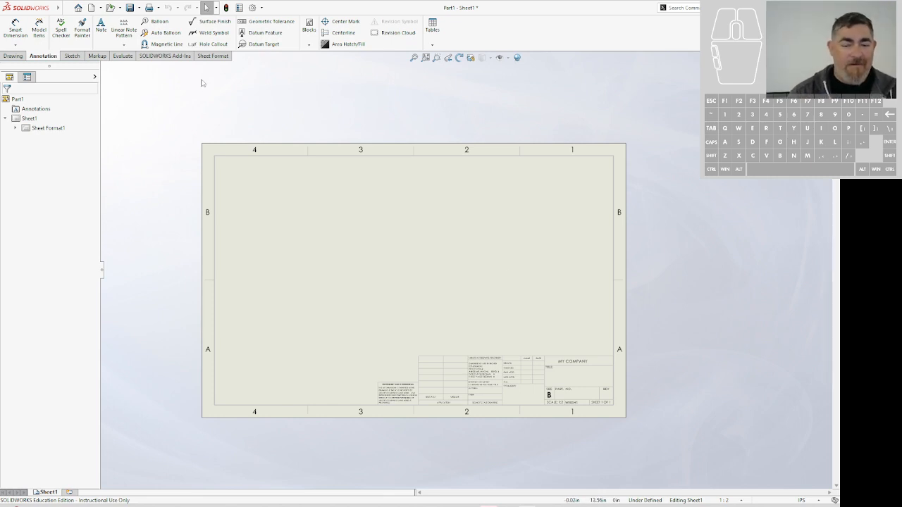
Step: Insert a front view of Part1 on the sheet and place a projected right view beside it
click(14, 56)
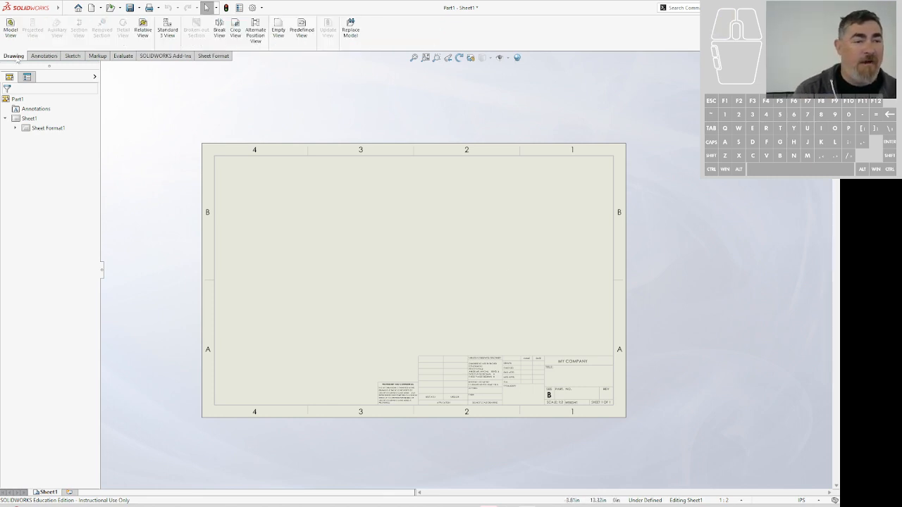
click(11, 28)
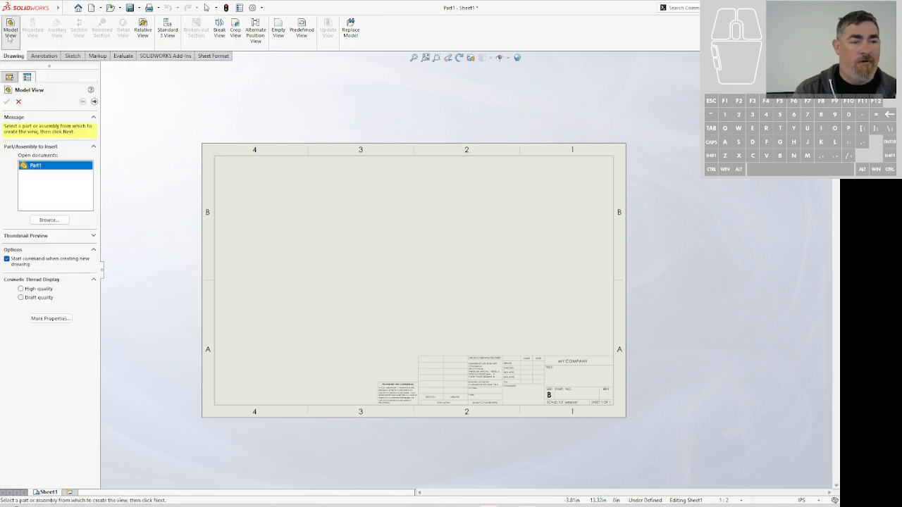
double_click(35, 166)
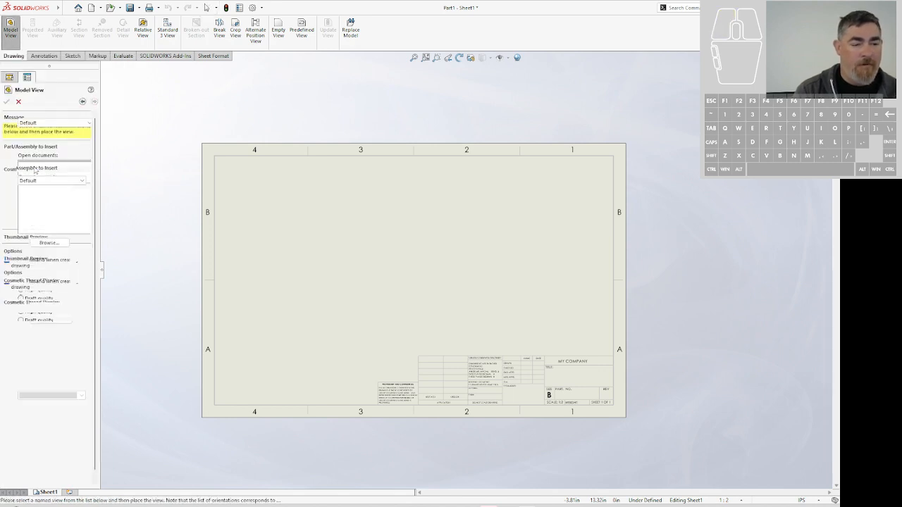
click(48, 244)
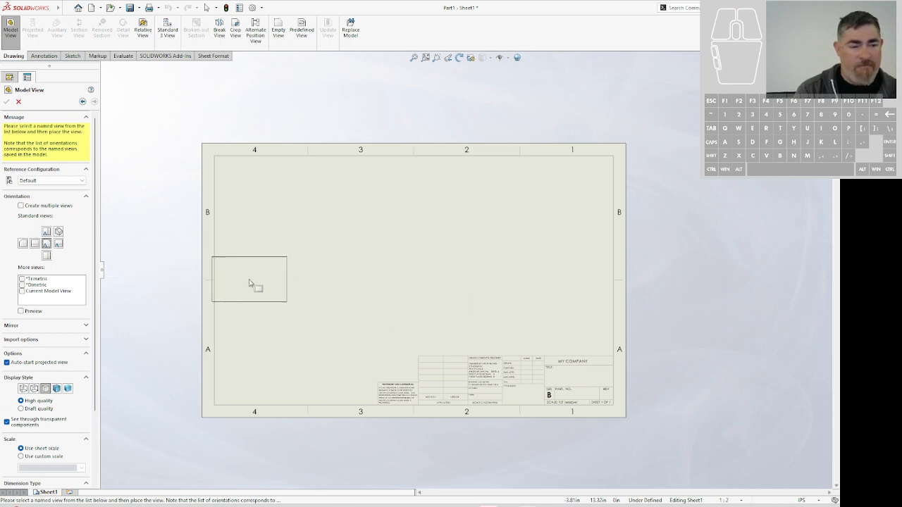
click(467, 278)
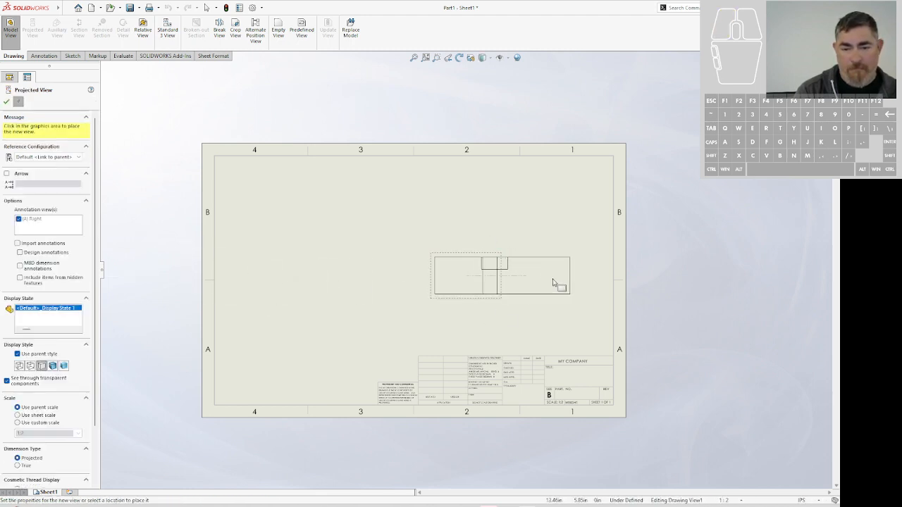
click(548, 283)
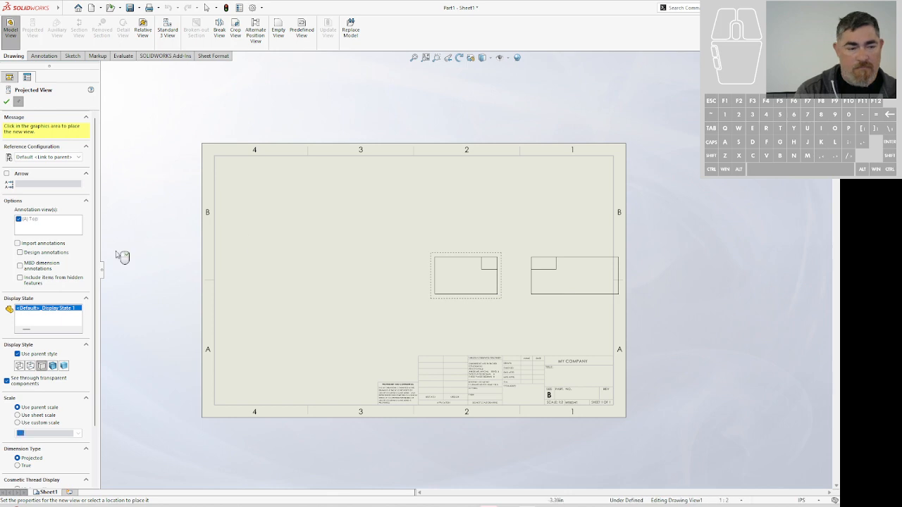
click(7, 102)
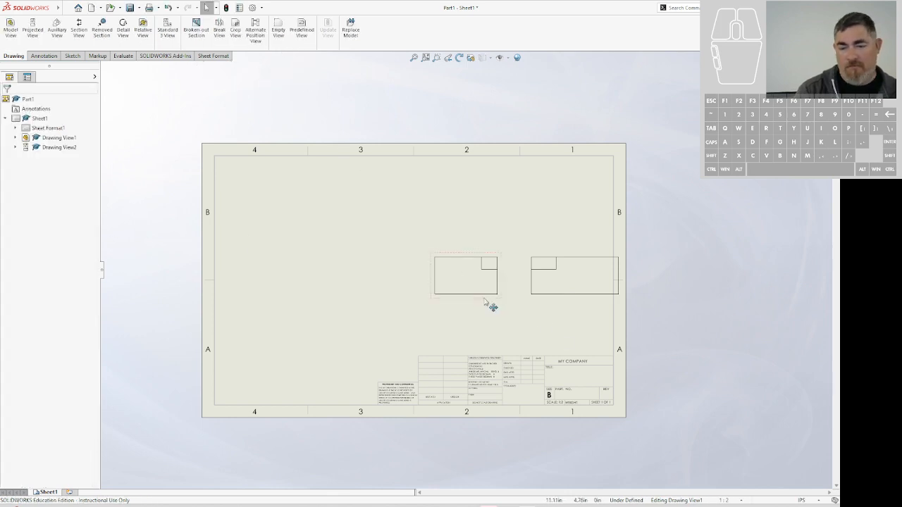
Step: Move the front and right views leftward to fit inside the sheet border and rebuild the drawing to update the title block
mouse_move(484, 299)
mouse_down()
mouse_move(380, 306)
mouse_move(387, 296)
mouse_up()
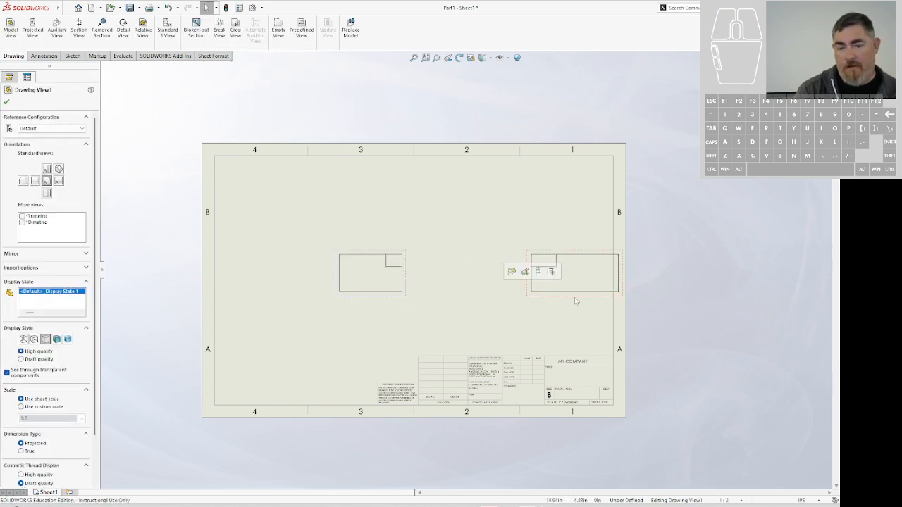
drag(575, 301, 524, 308)
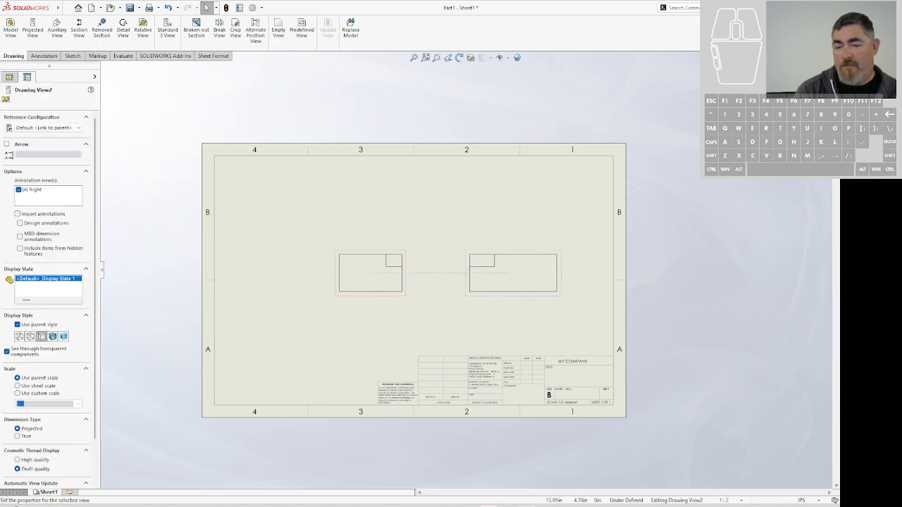
key(Escape)
click(226, 8)
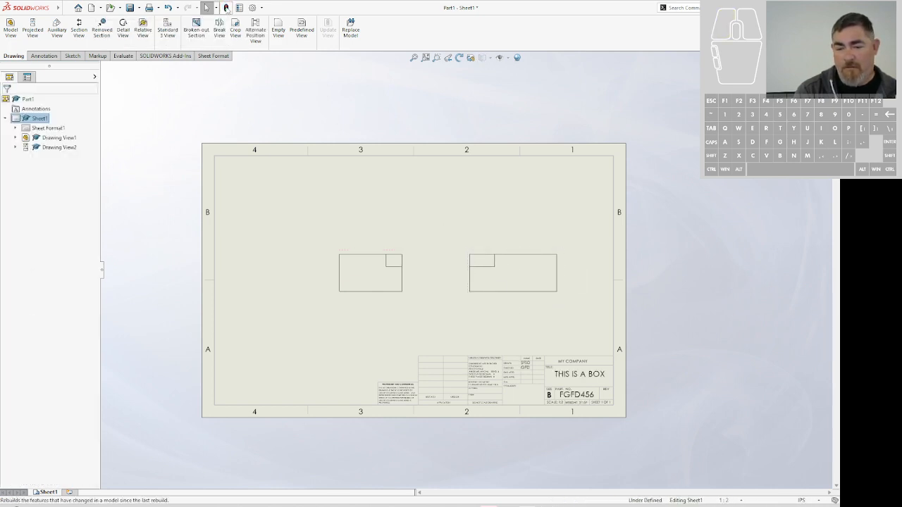